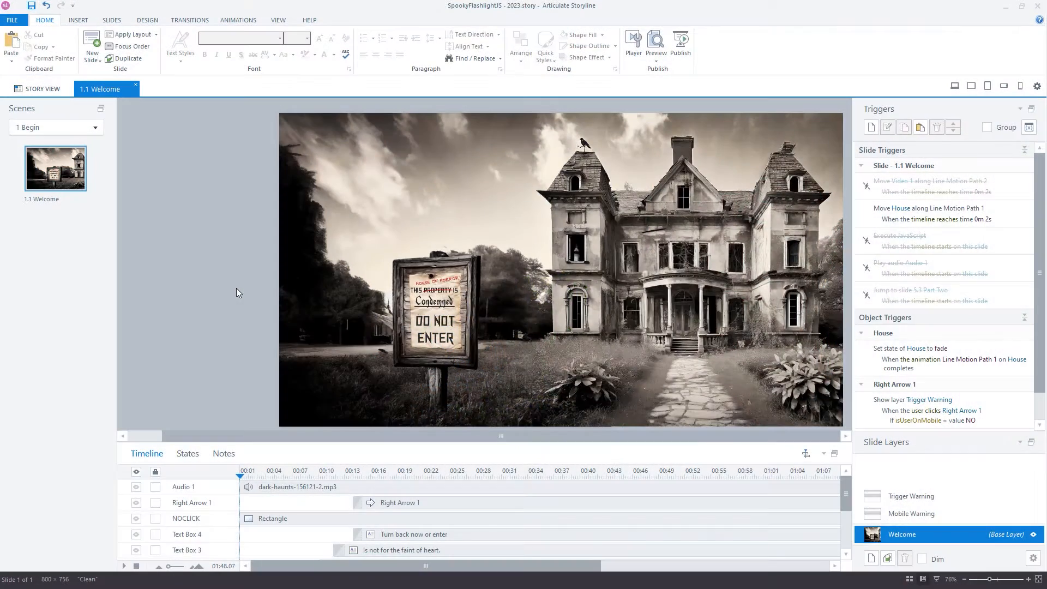
Preview only the current Welcome slide.
{"action": "left_click", "coordinate": [656, 60]}
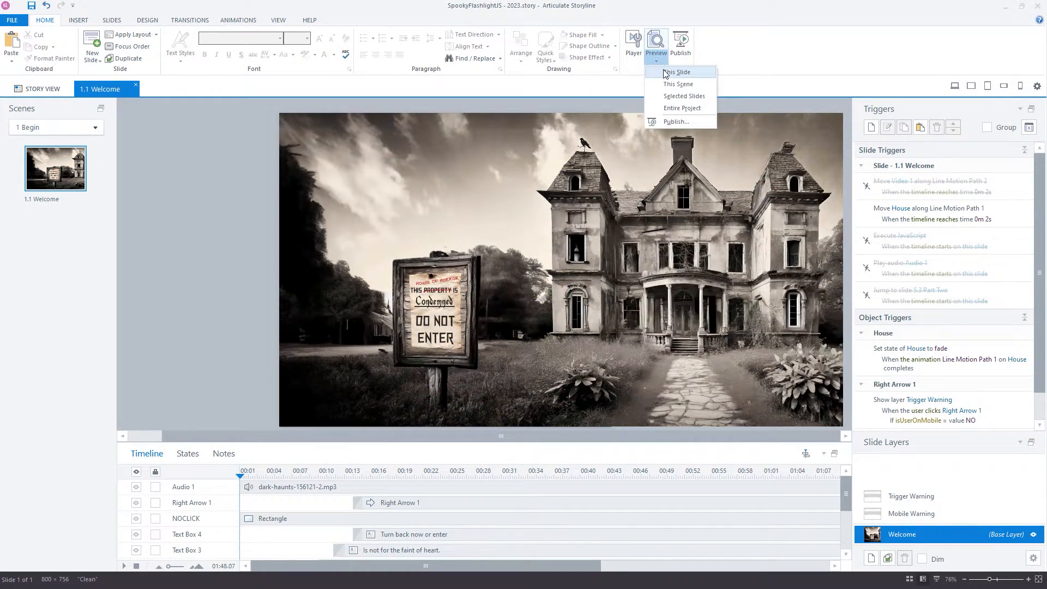
{"action": "left_click", "coordinate": [676, 77]}
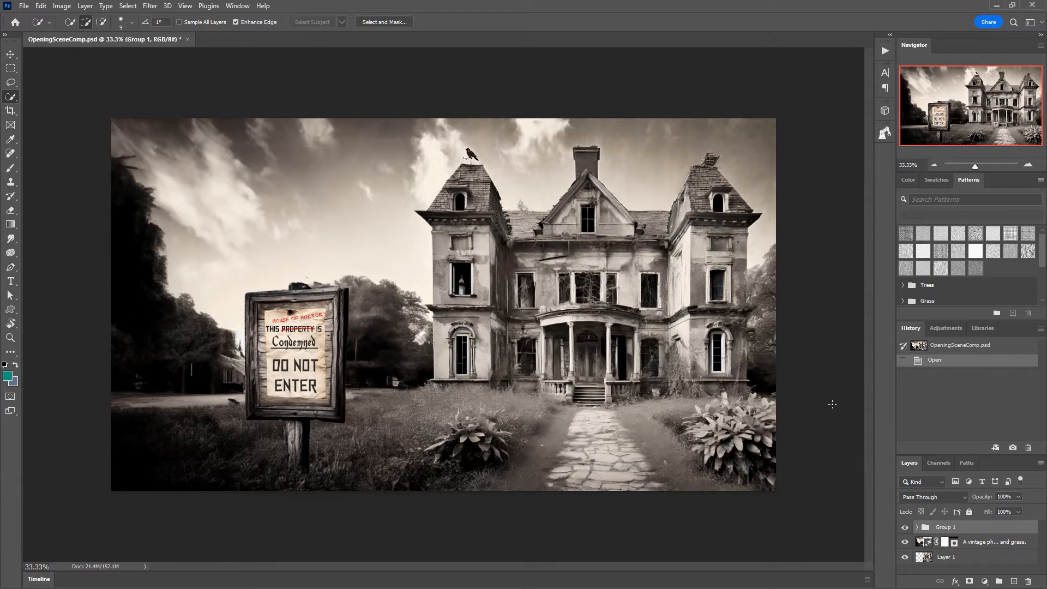
In Photoshop, hide Group 1 and select the house on Layer 1 using Select Subject with Cloud (Detailed results).
{"action": "left_click", "coordinate": [11, 68]}
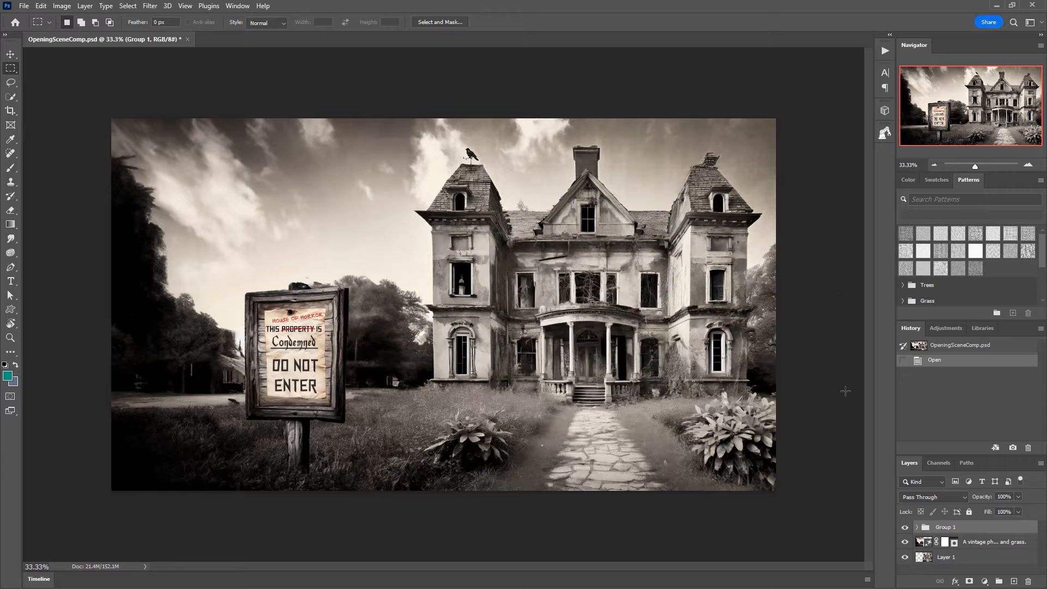
{"action": "left_click", "coordinate": [904, 529]}
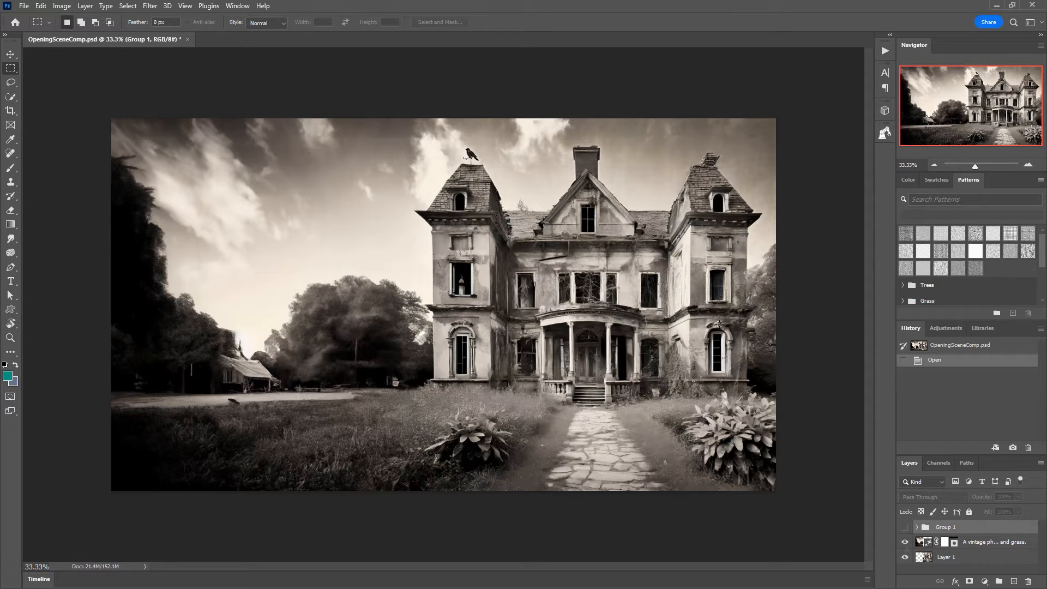
{"action": "left_click", "coordinate": [923, 558]}
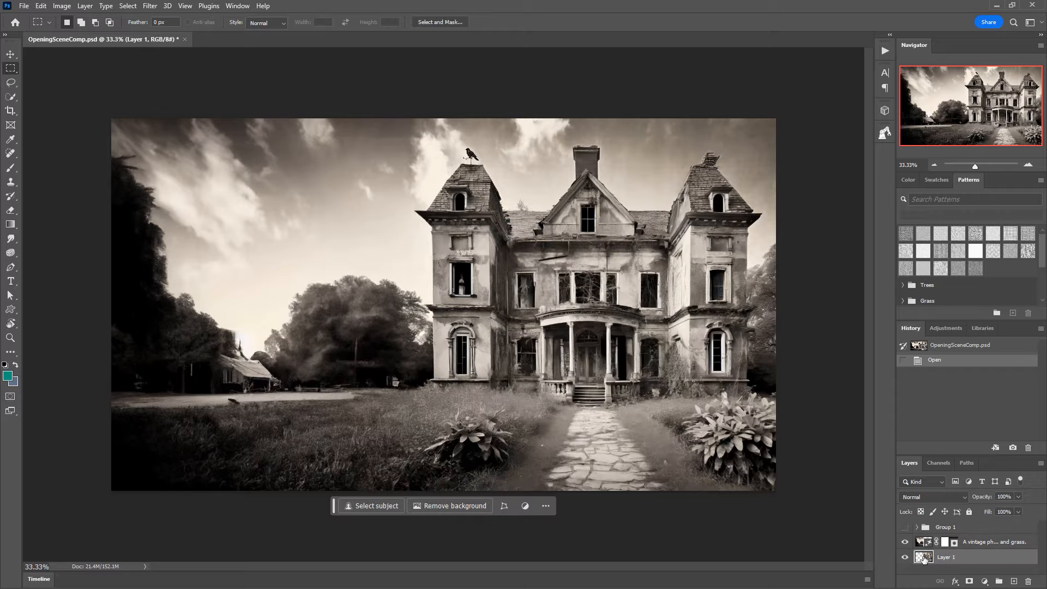
{"action": "left_click", "coordinate": [10, 98]}
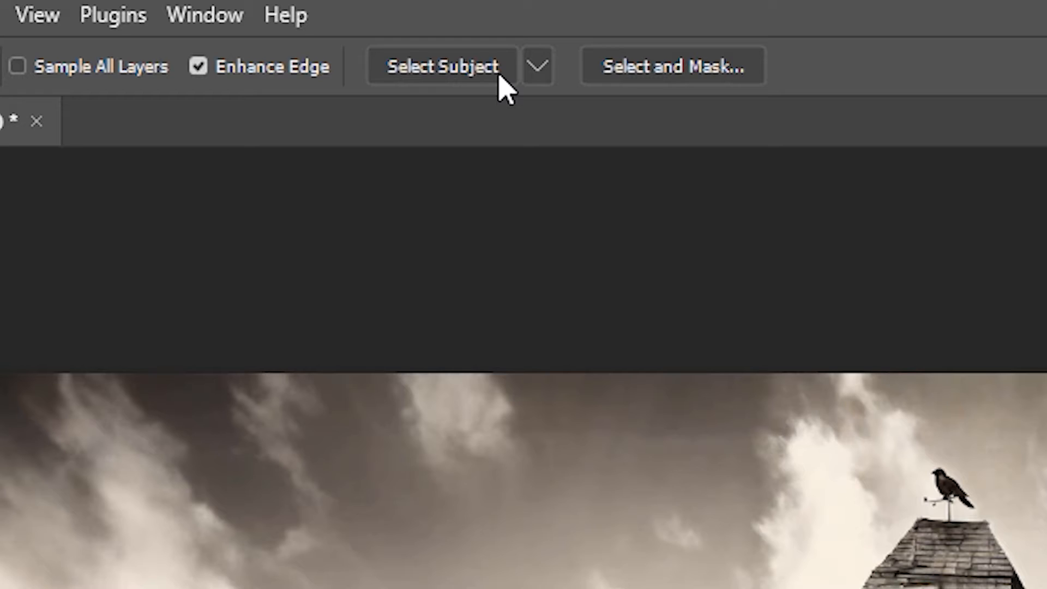
{"action": "left_click", "coordinate": [539, 76]}
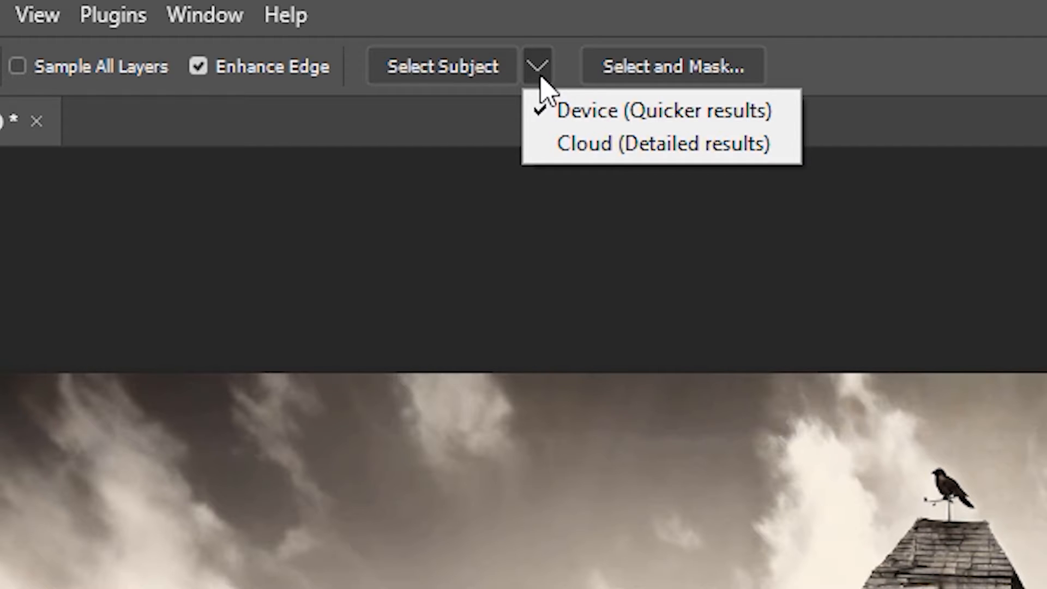
{"action": "left_click", "coordinate": [598, 147]}
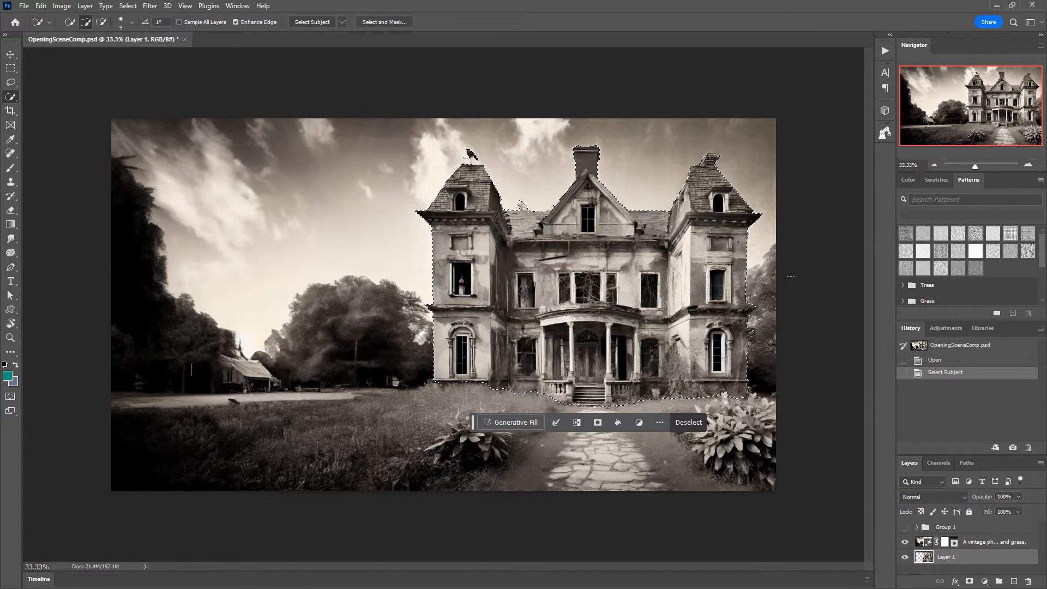
Expand the selection outward so it leaves a margin around the house.
{"action": "key", "text": "m"}
{"action": "left_click", "coordinate": [128, 6]}
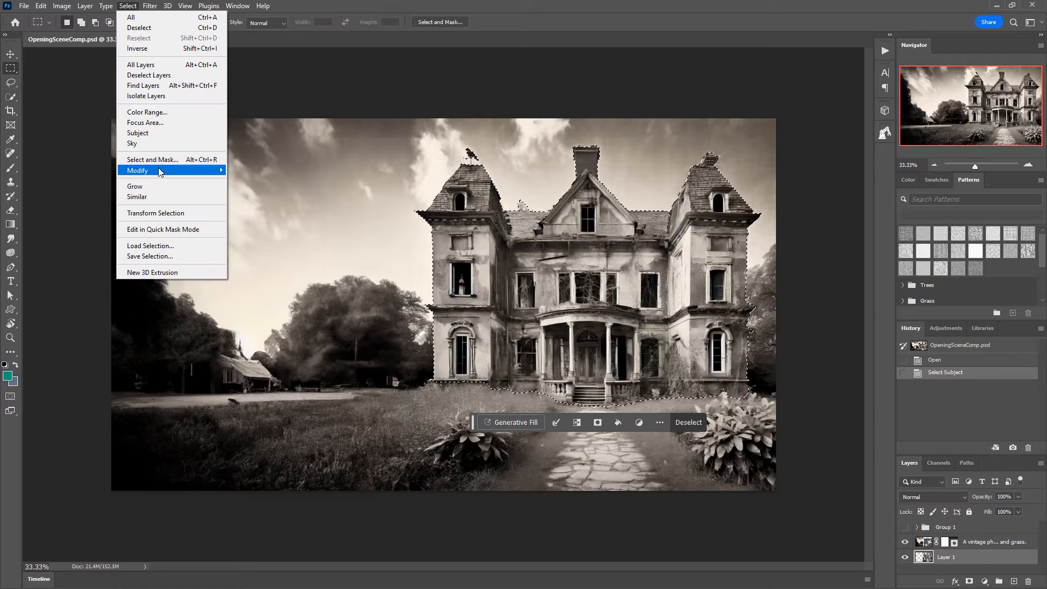
{"action": "mouse_move", "coordinate": [158, 173]}
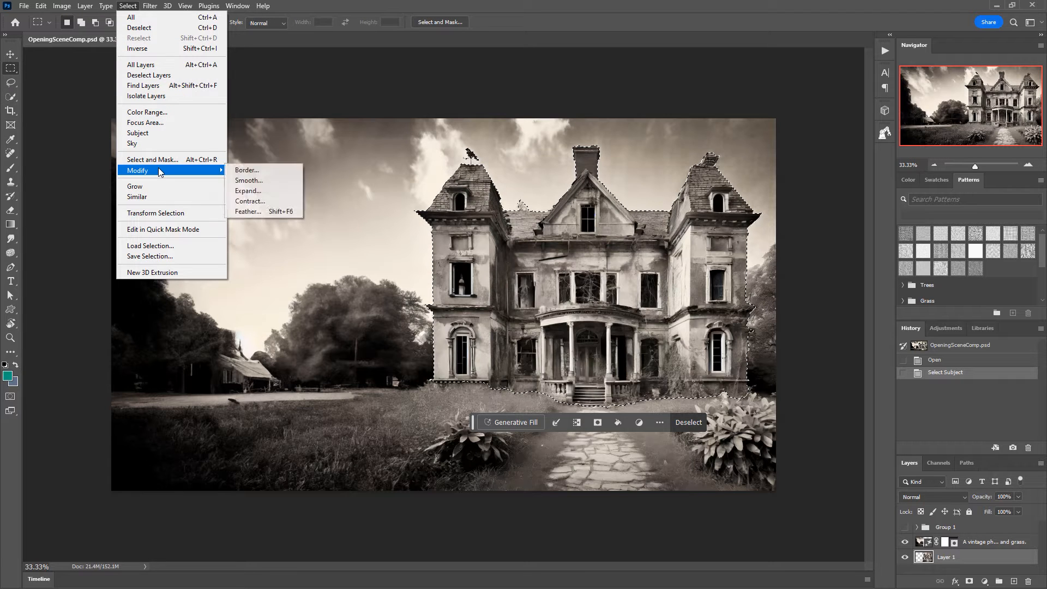
{"action": "left_click", "coordinate": [247, 190]}
{"action": "left_click", "coordinate": [570, 169]}
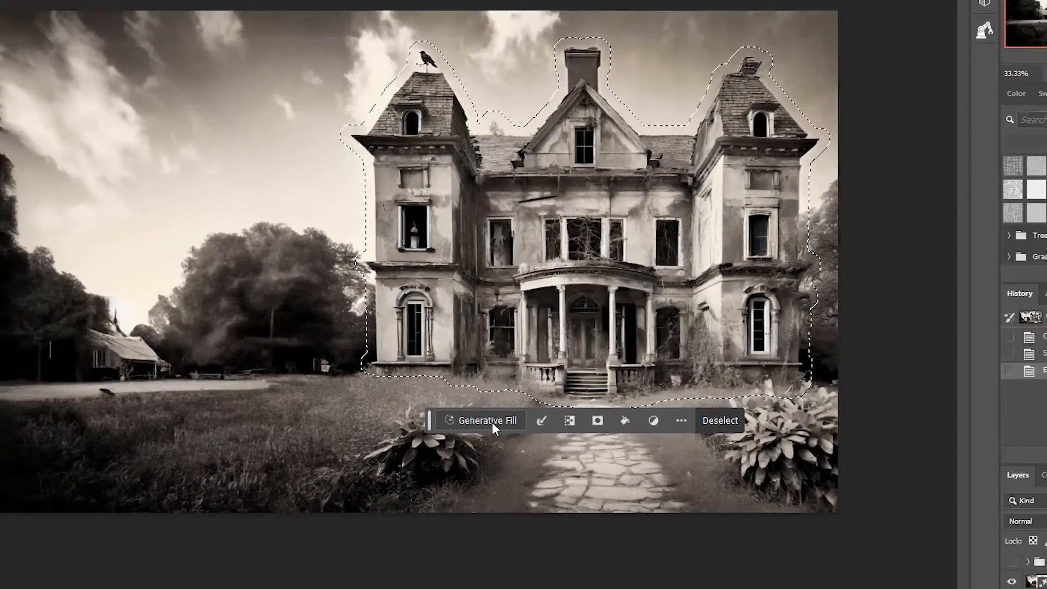
Replace the selected house with background using Generative Fill without a prompt, and pick the second variation.
{"action": "left_click", "coordinate": [394, 417]}
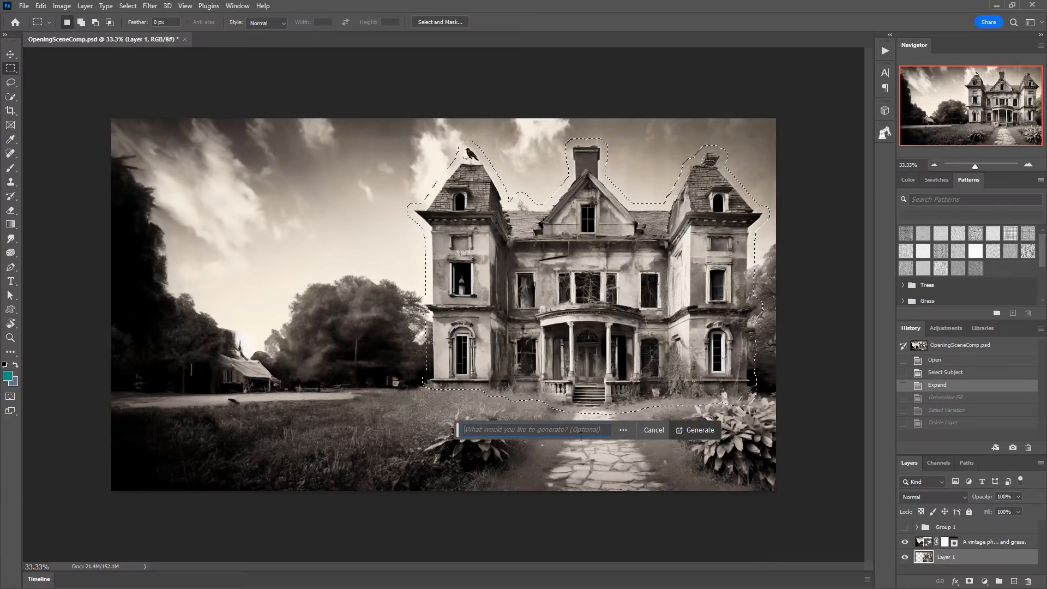
{"action": "left_click", "coordinate": [692, 434]}
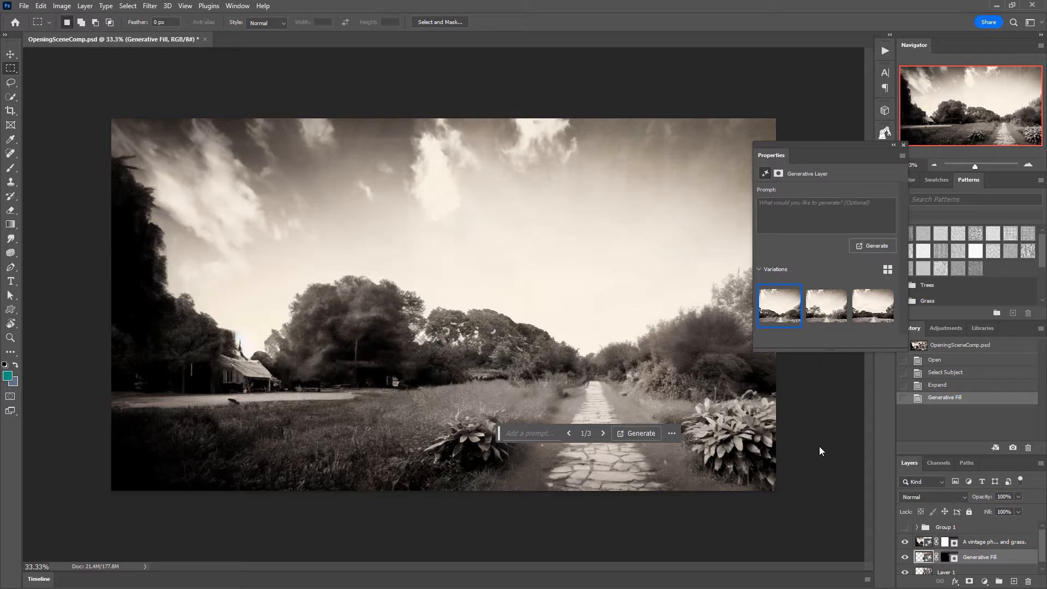
{"action": "left_click", "coordinate": [834, 310]}
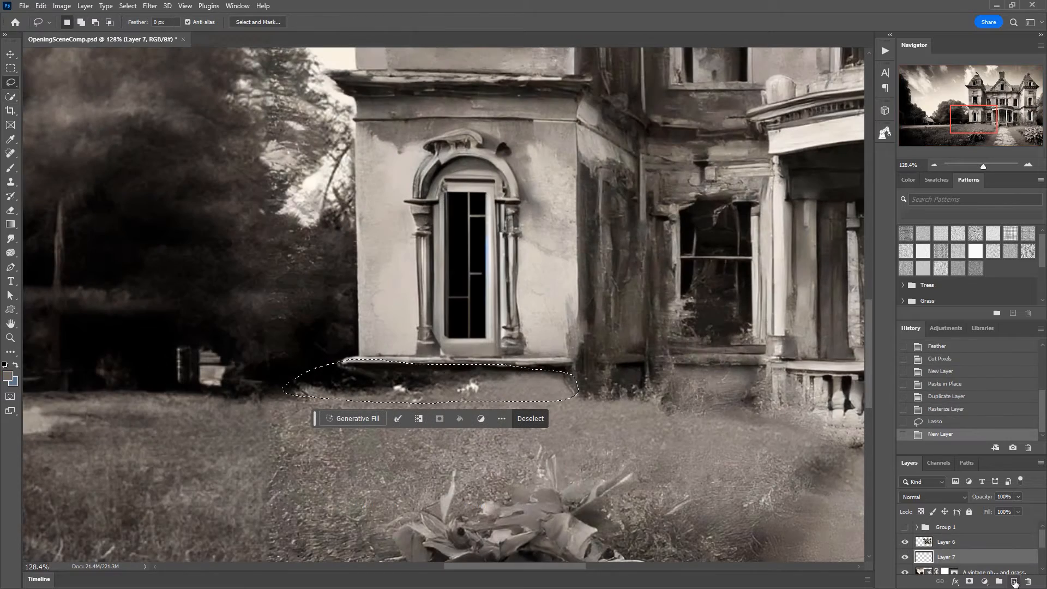
Paste the grass patch at the base of the house's left tower and merge it with the house layer.
{"action": "key", "text": "ctrl+e"}
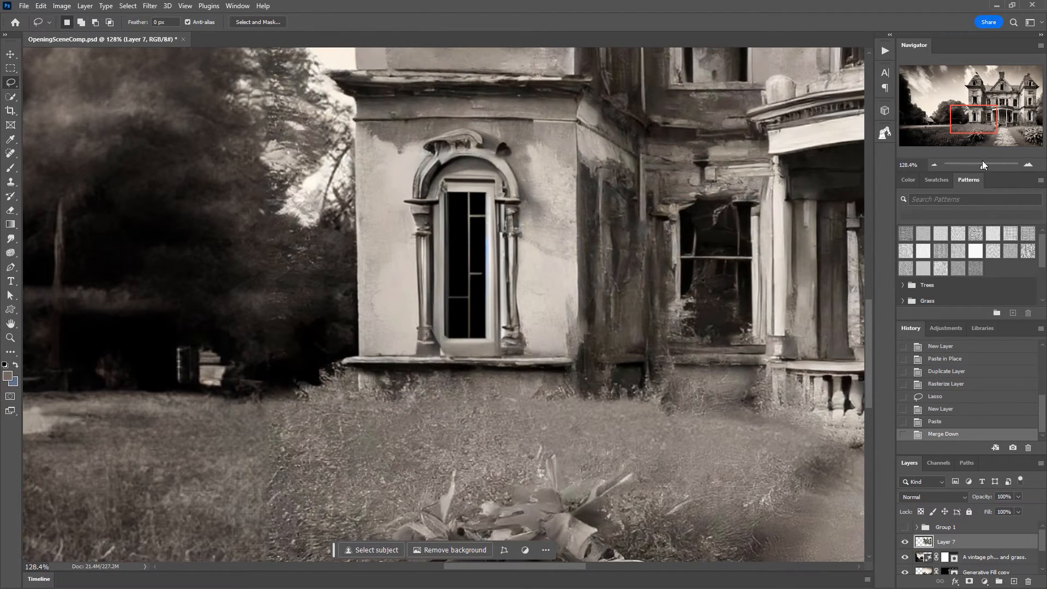
{"action": "left_click_drag", "start_coordinate": [983, 164], "coordinate": [977, 168]}
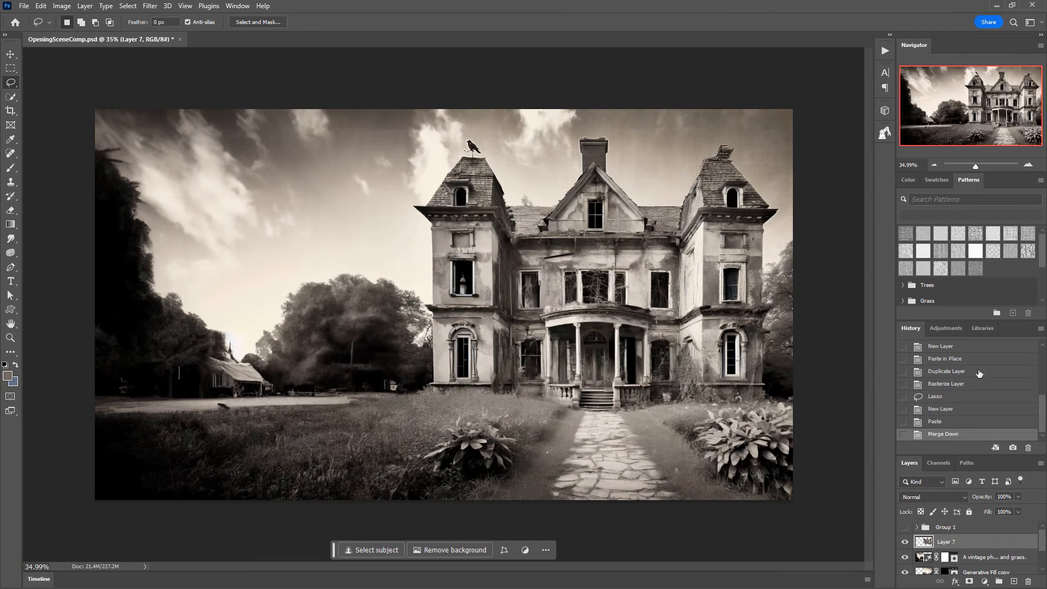
Check the scene with the sign in Group 1 shown, and hide Group 1 and Layer 7.
{"action": "left_click", "coordinate": [905, 528]}
{"action": "key", "text": "m"}
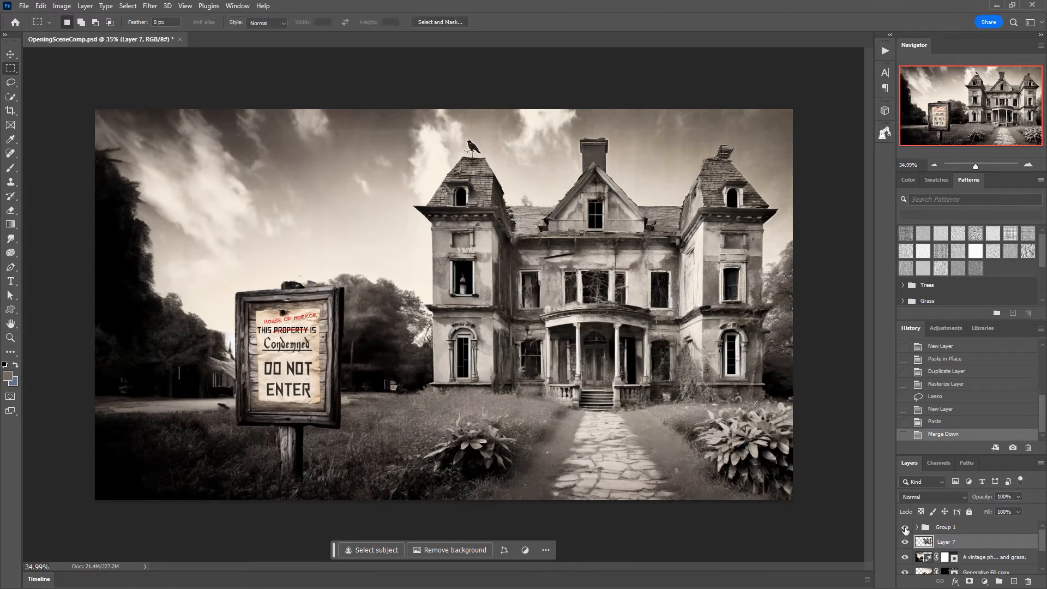
{"action": "left_click", "coordinate": [905, 528]}
{"action": "left_click", "coordinate": [905, 542]}
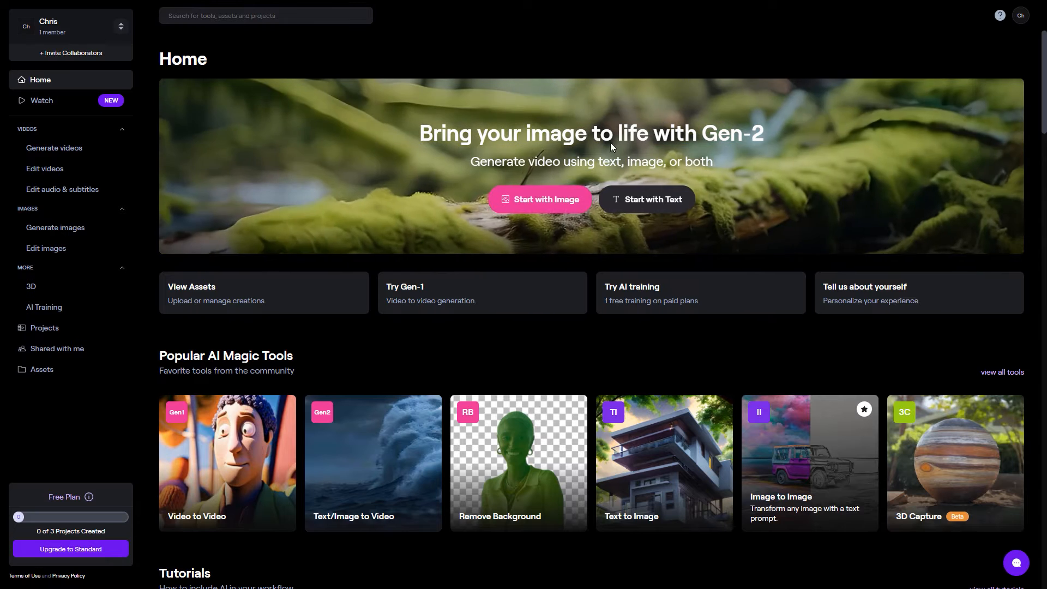
Switch to Runway and load OpenSceneCompBG9.jpg as the source image for a Gen-2 video.
{"action": "left_click", "coordinate": [562, 208]}
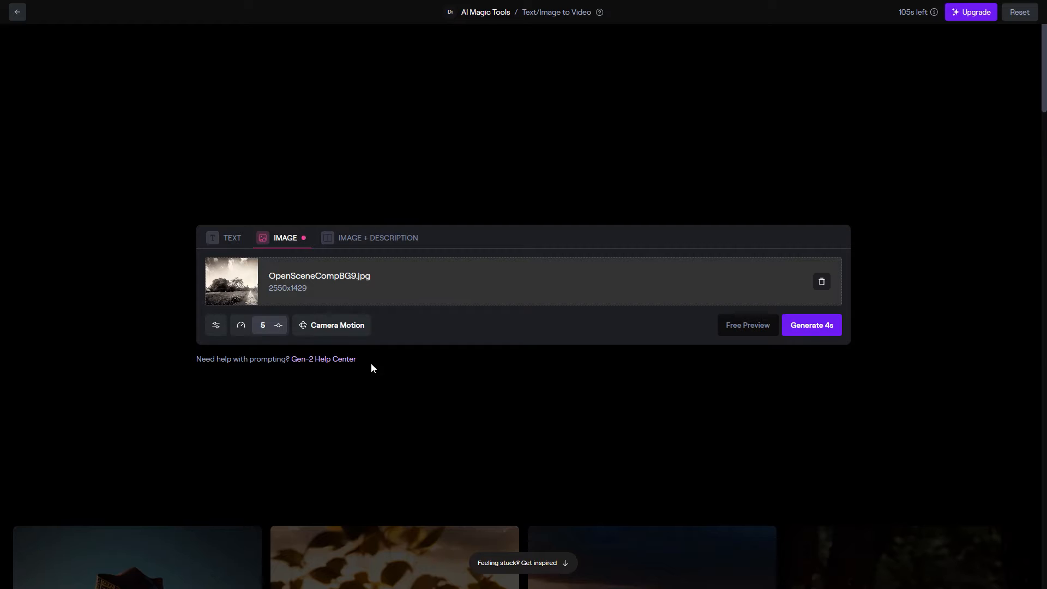
Review the general motion, advanced and camera motion settings, and generate a 4-second video from OpenSceneCompBG9.jpg.
{"action": "left_click", "coordinate": [278, 326]}
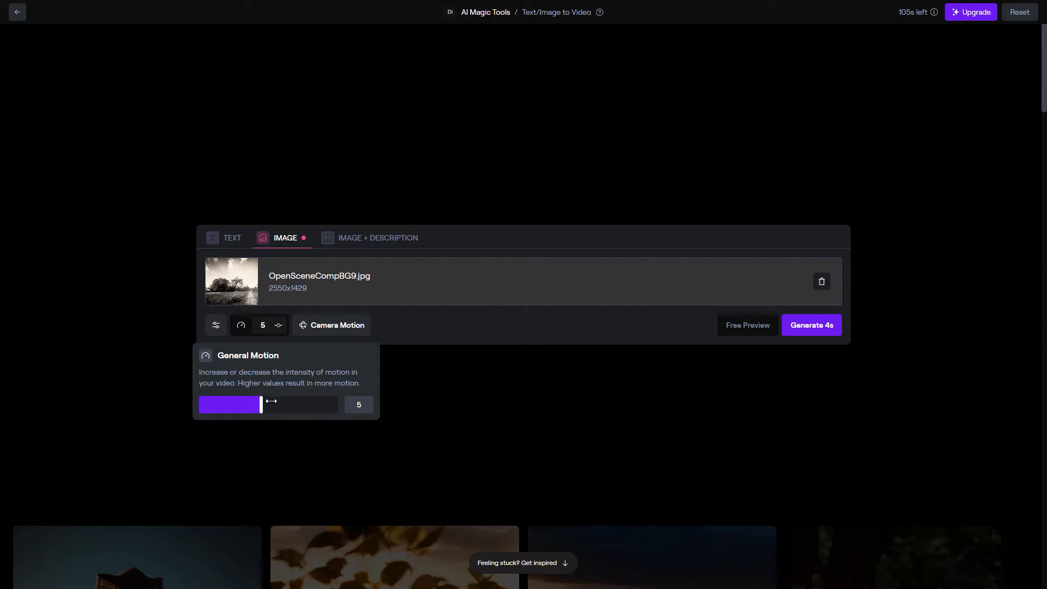
{"action": "left_click", "coordinate": [280, 327]}
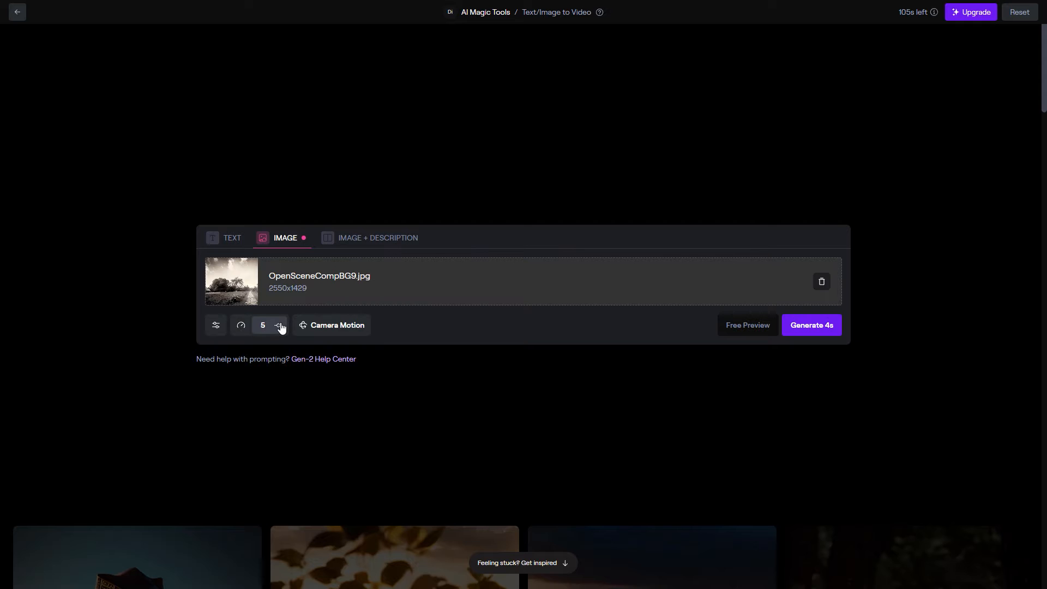
{"action": "left_click", "coordinate": [216, 327]}
{"action": "left_click", "coordinate": [217, 329]}
{"action": "left_click", "coordinate": [335, 328]}
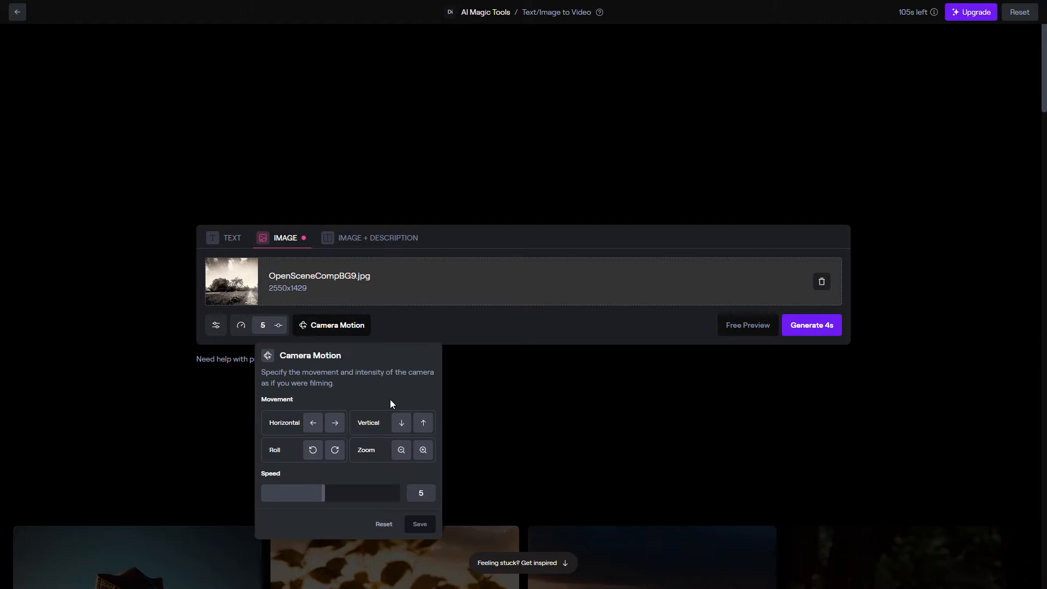
{"action": "left_click", "coordinate": [341, 333]}
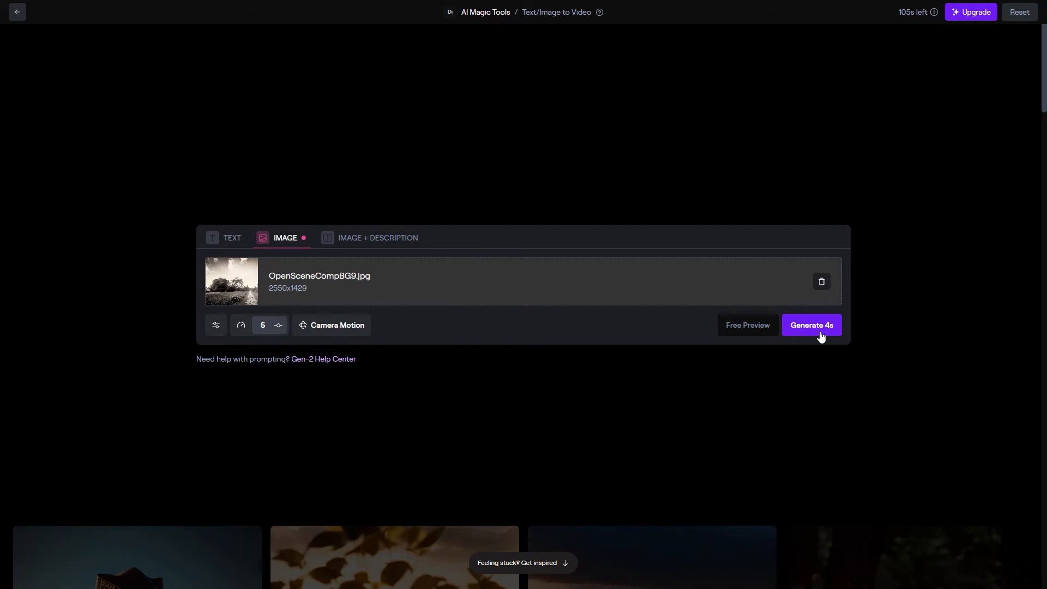
{"action": "left_click", "coordinate": [812, 325]}
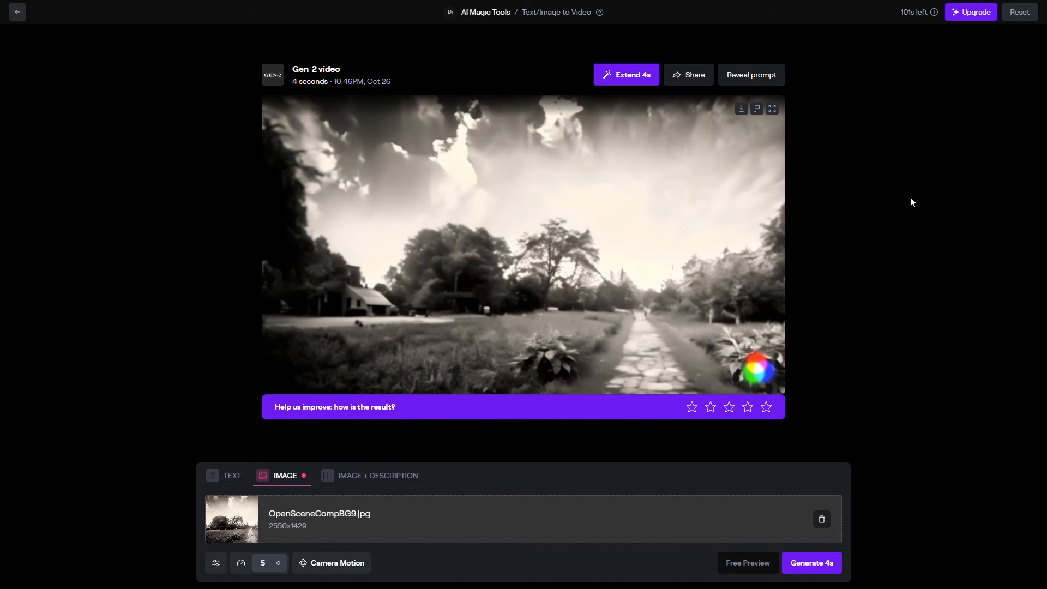
Generate from image plus description "Clouds slowly moving in the sky, with trees and grass slowly moving in the breeze. Camera remains perfectly still. Calm and serene.".
{"action": "left_click", "coordinate": [375, 477]}
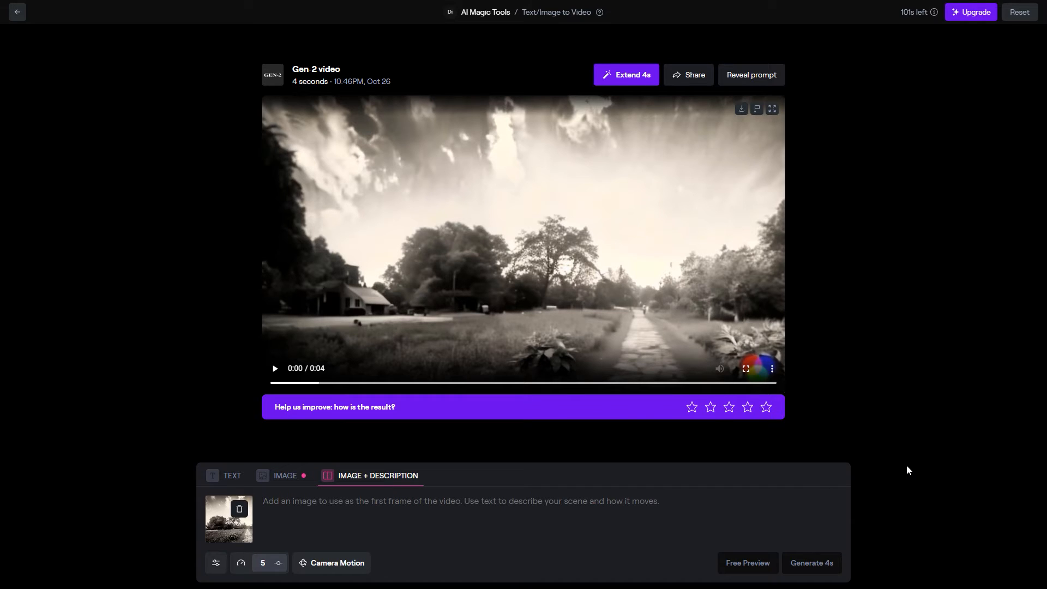
{"action": "type", "text": "Clouds slowly moving in the"}
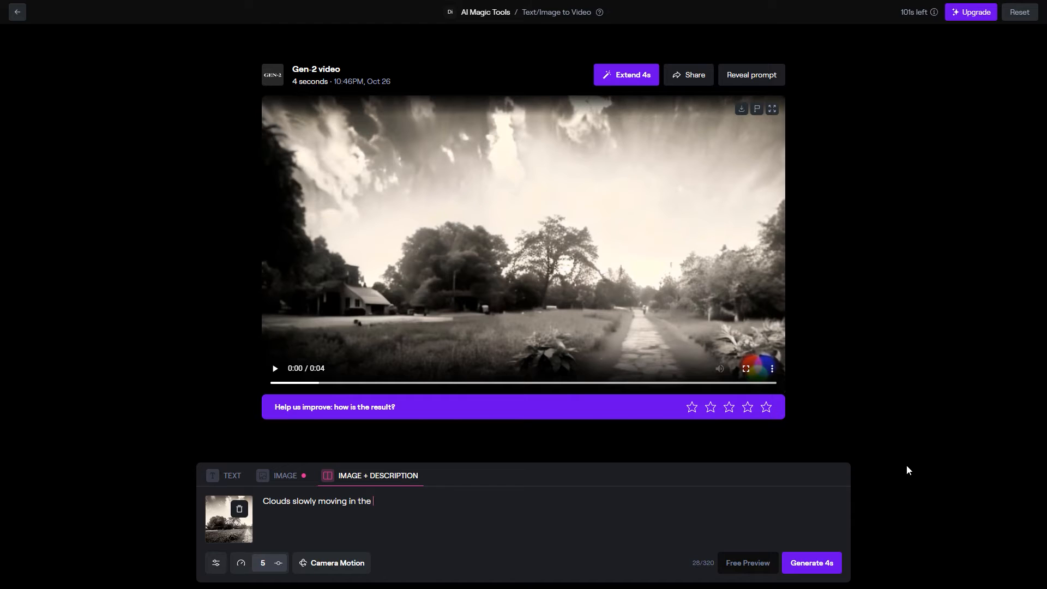
{"action": "type", "text": " sky, with trees and grass slowly moving in the breeze. Camera r"}
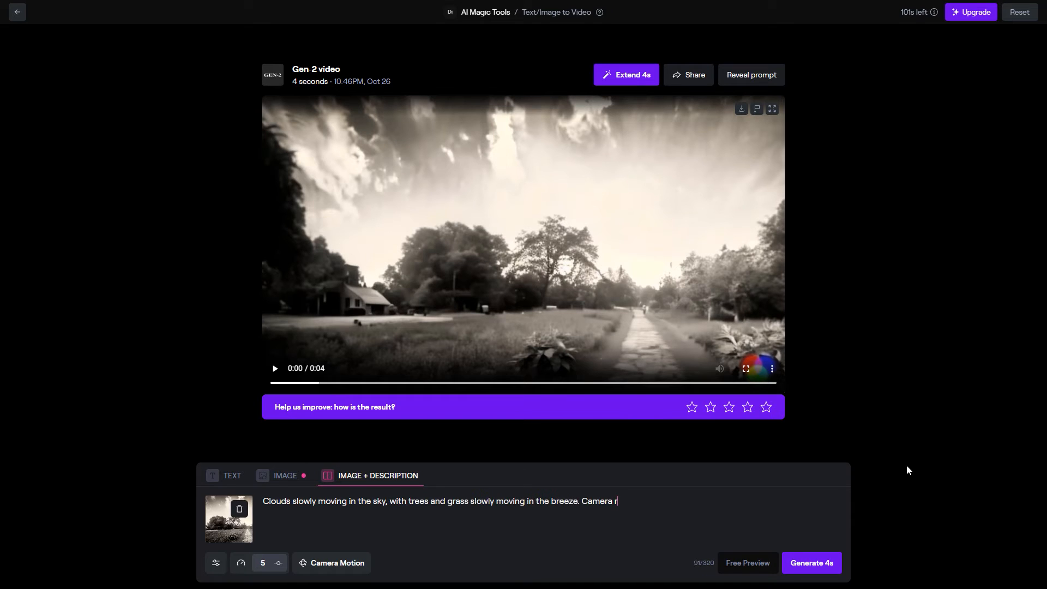
{"action": "type", "text": "emains perfectly still. Calm and"}
{"action": "type", "text": "serene."}
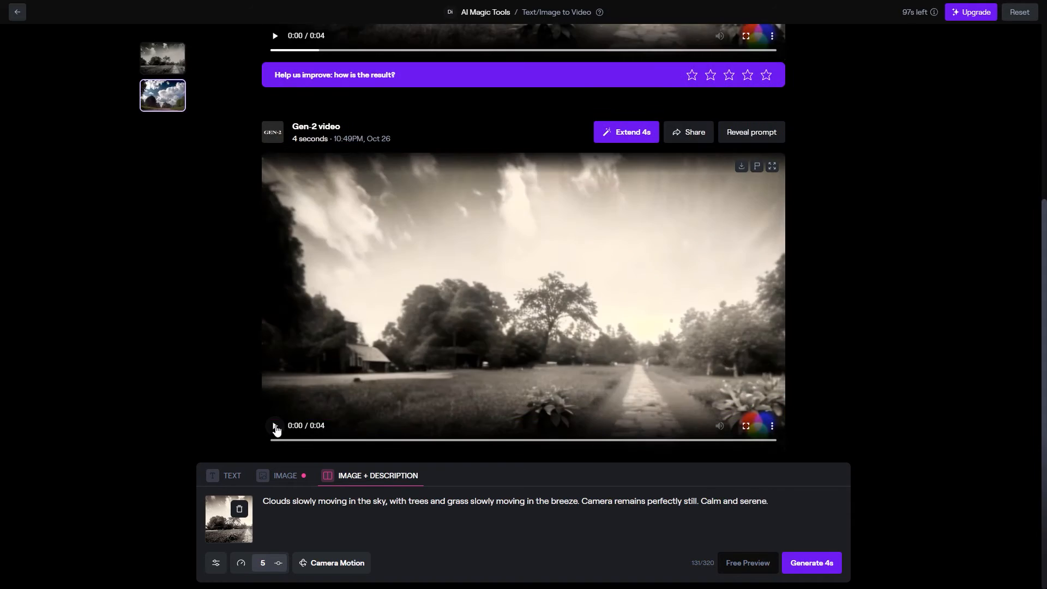
{"action": "left_click", "coordinate": [275, 426]}
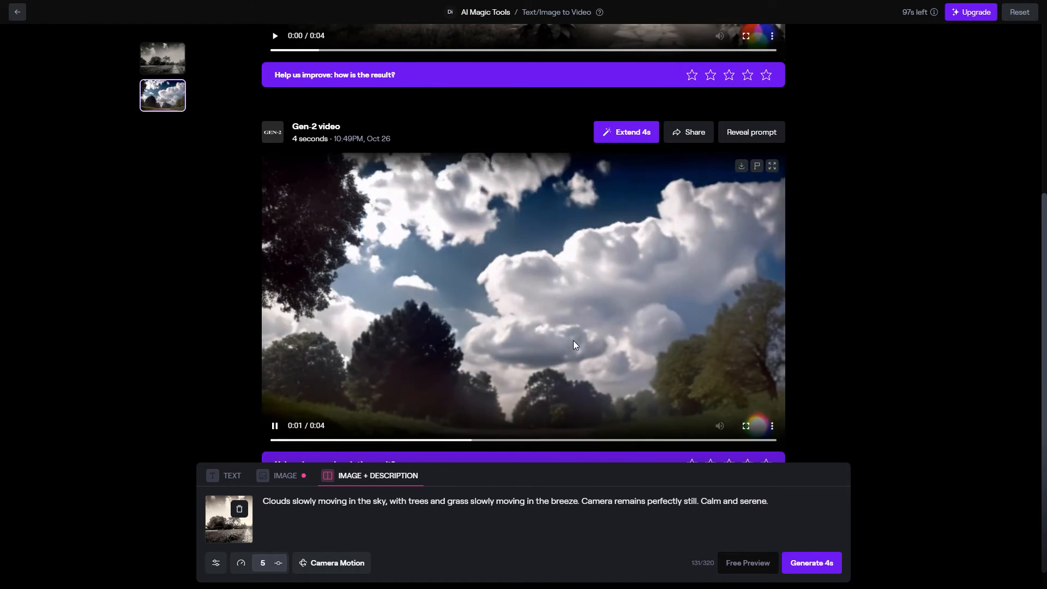
Change the description to "Camera remains perfectly still. Calm and serene. No movement." and generate another 4-second video.
{"action": "type", "text": "m"}
{"action": "type", "text": "ovement."}
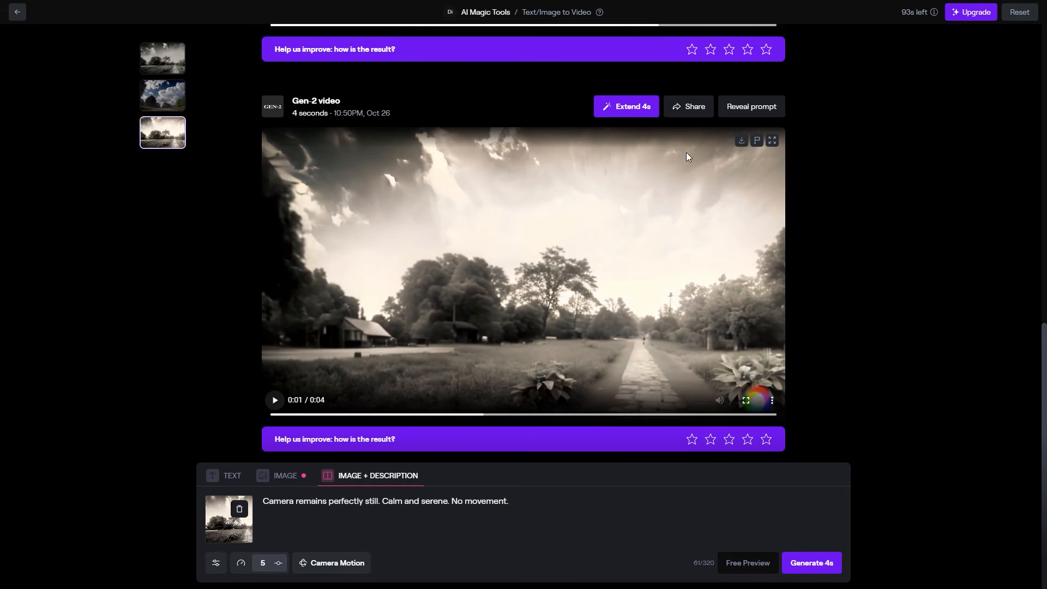
Download the most recently generated video and look back over the earlier clips.
{"action": "left_click", "coordinate": [741, 142]}
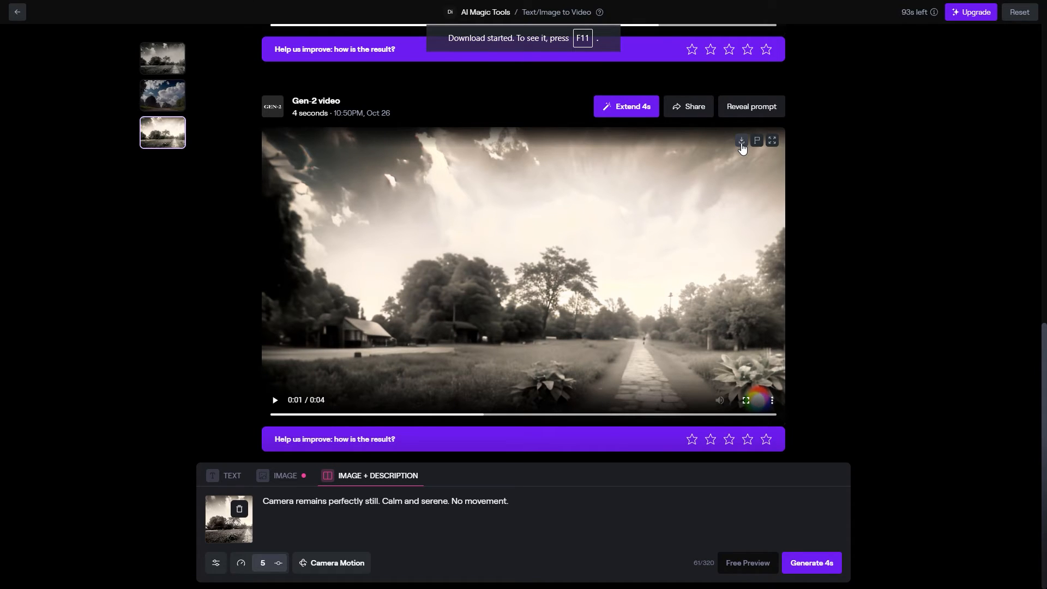
{"action": "scroll", "coordinate": [924, 233], "scroll_direction": "up", "scroll_amount": 1}
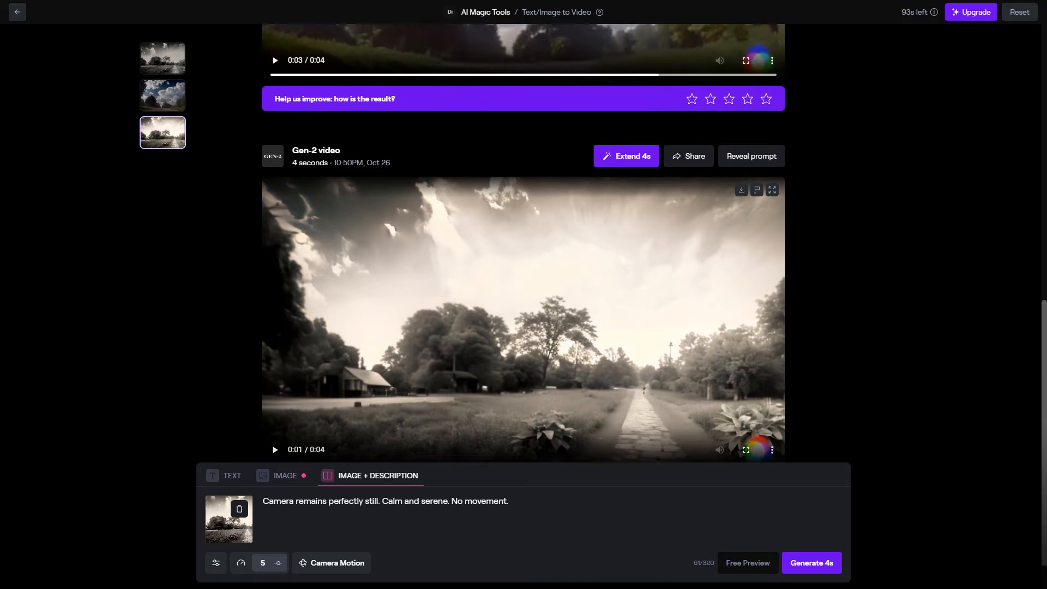
{"action": "scroll", "coordinate": [652, 141], "scroll_direction": "up", "scroll_amount": 12}
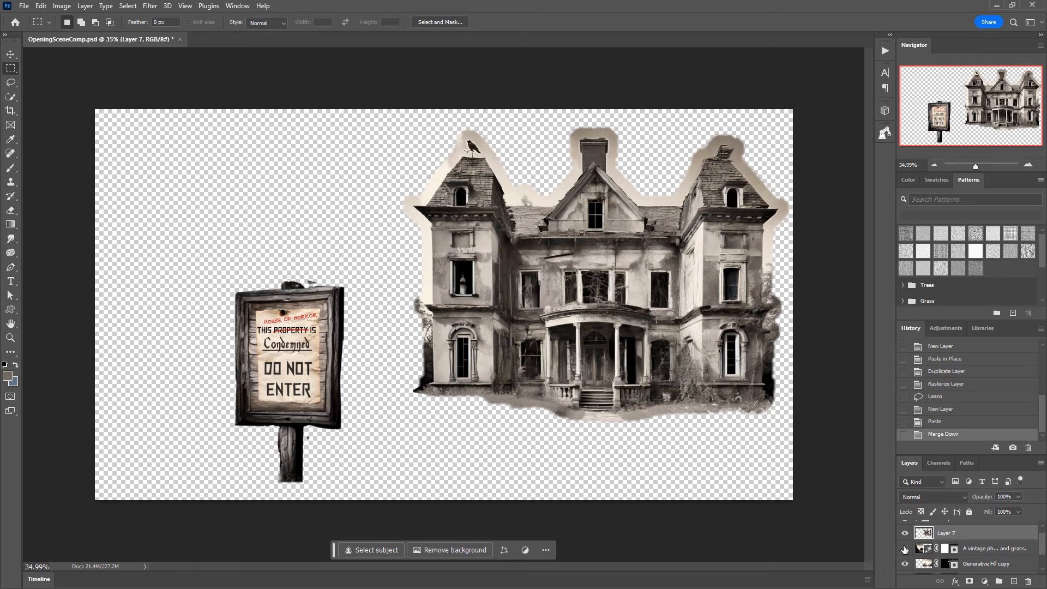
Switch back to Photoshop and export the sign and house on a transparent background as OpeningSceneComp_masked.png.
{"action": "scroll", "coordinate": [905, 549], "scroll_direction": "up", "scroll_amount": 1}
{"action": "left_click", "coordinate": [24, 5]}
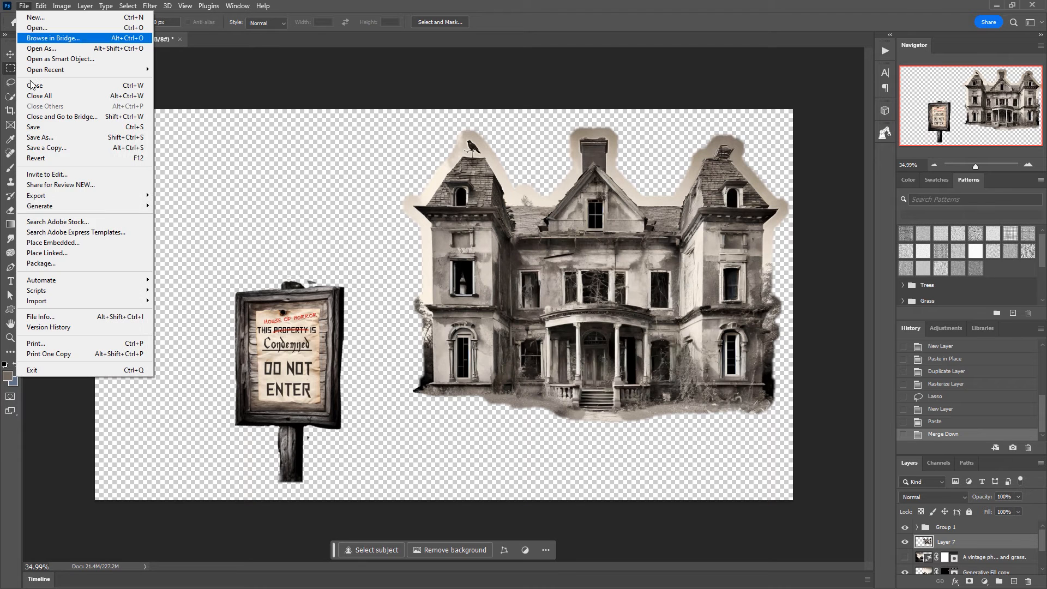
{"action": "mouse_move", "coordinate": [53, 196]}
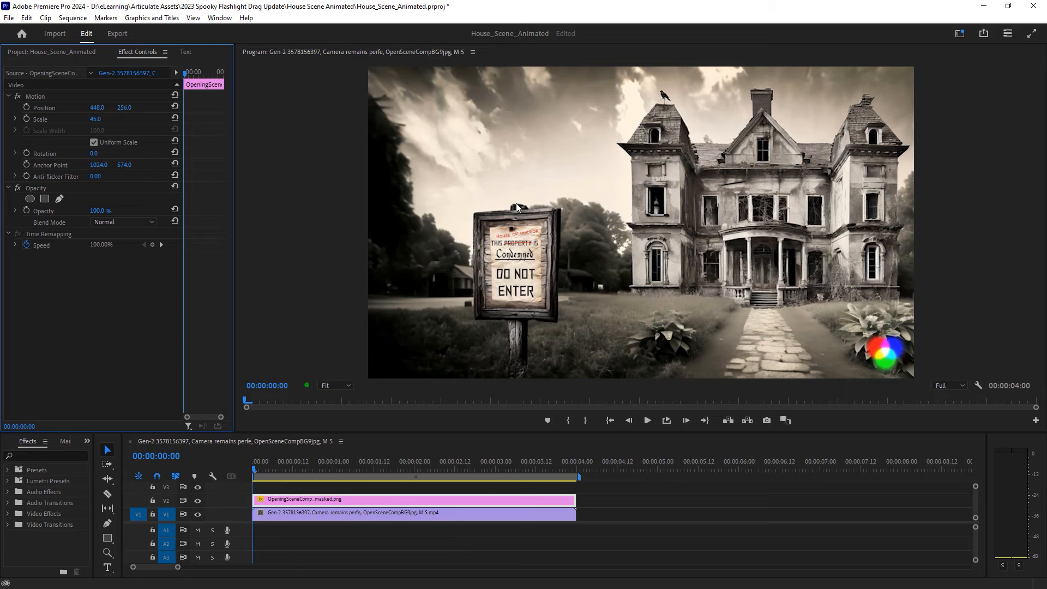
Play the composited sequence through to its end and return to an earlier frame.
{"action": "left_click", "coordinate": [648, 421]}
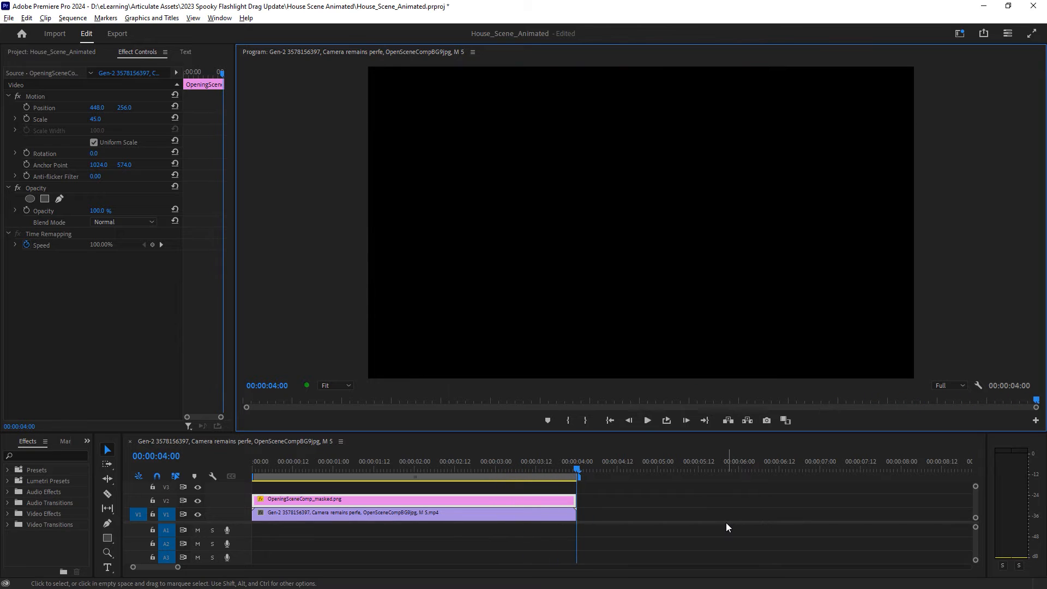
{"action": "left_click", "coordinate": [364, 462]}
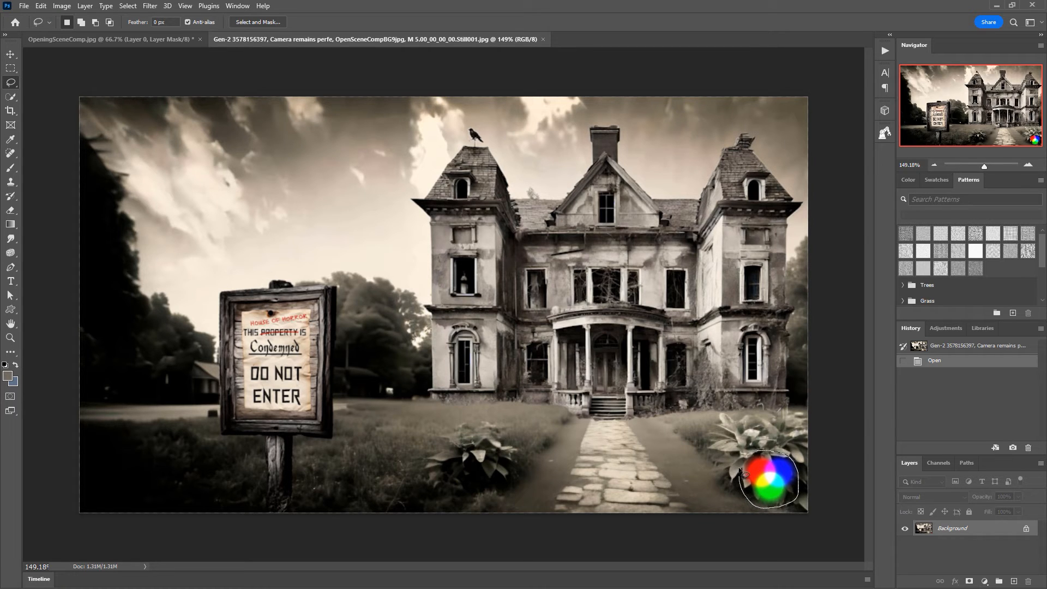
Switch to Photoshop, lasso the coloured watermark on the exported frame and replace it with promptless Generative Fill, choosing the first variation.
{"action": "left_click_drag", "start_coordinate": [743, 453], "coordinate": [746, 454]}
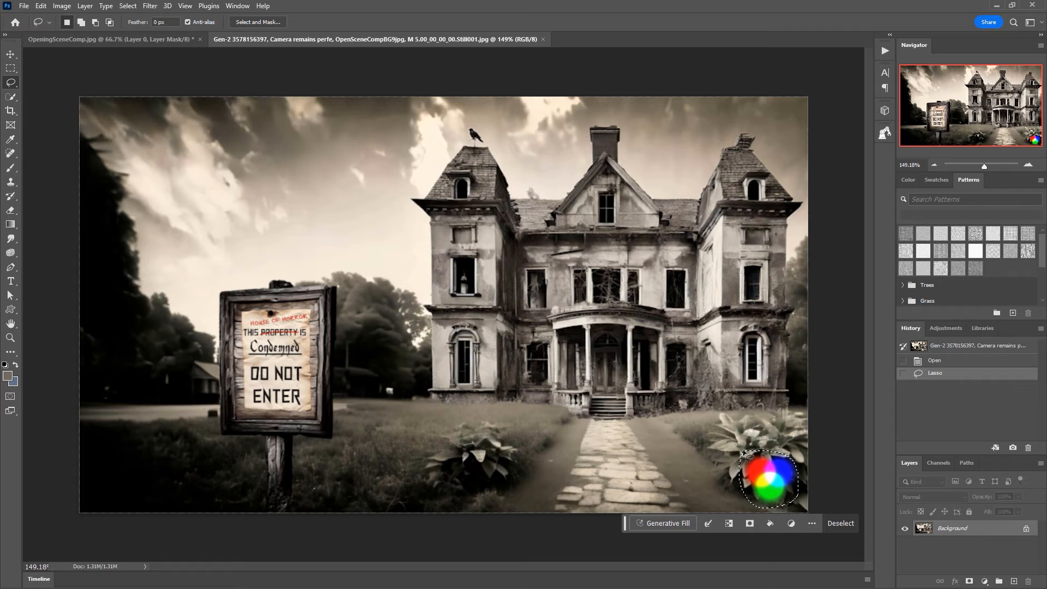
{"action": "left_click", "coordinate": [670, 523]}
{"action": "left_click", "coordinate": [833, 522]}
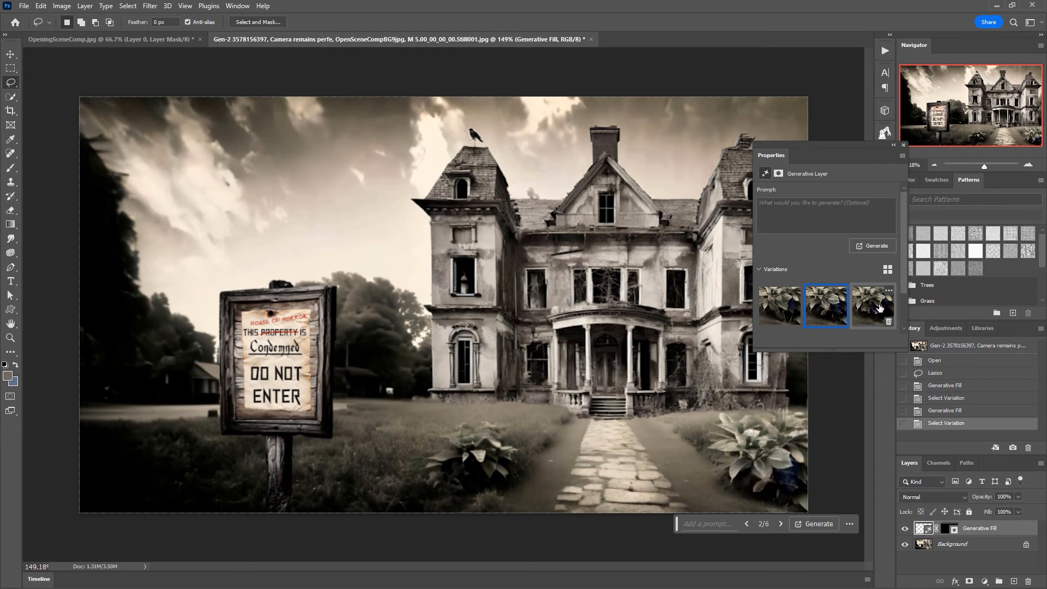
{"action": "left_click", "coordinate": [789, 309]}
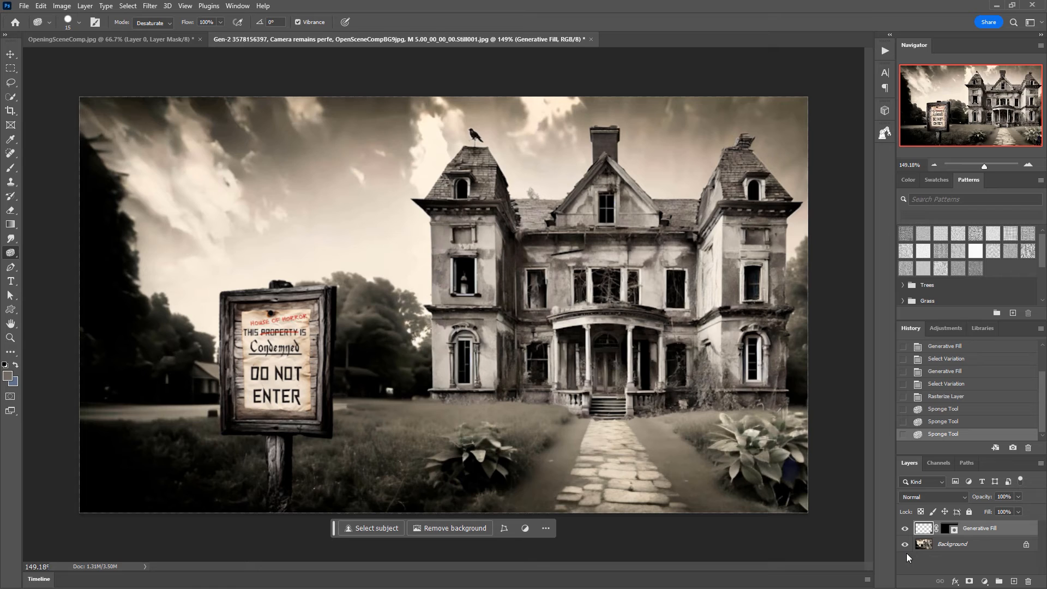
Hide the Background layer and crop the canvas to the bounds of the generated bush patch.
{"action": "left_click", "coordinate": [905, 545]}
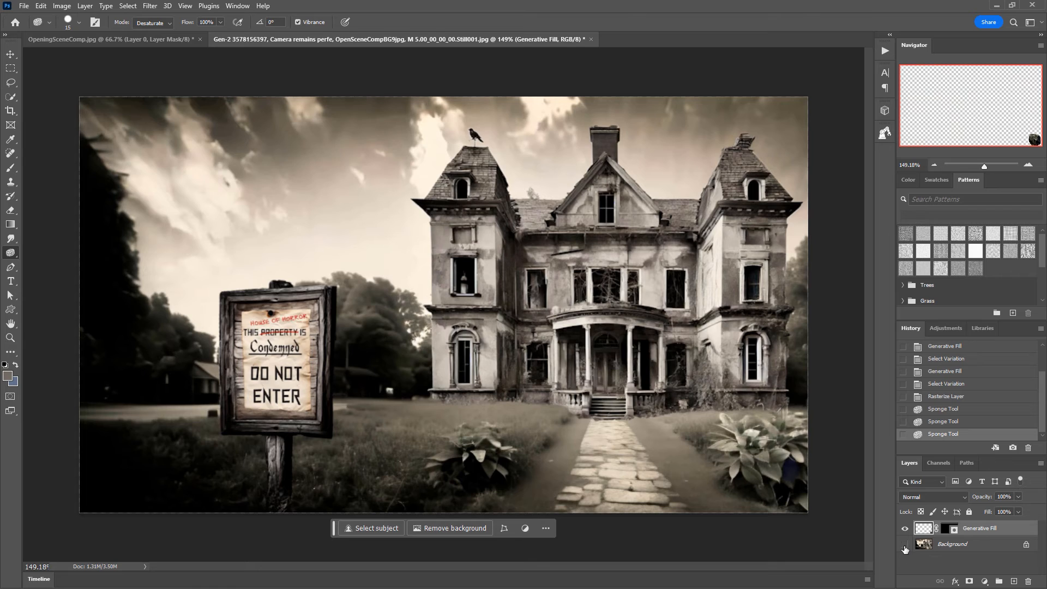
{"action": "left_click", "coordinate": [924, 532], "text": "ctrl"}
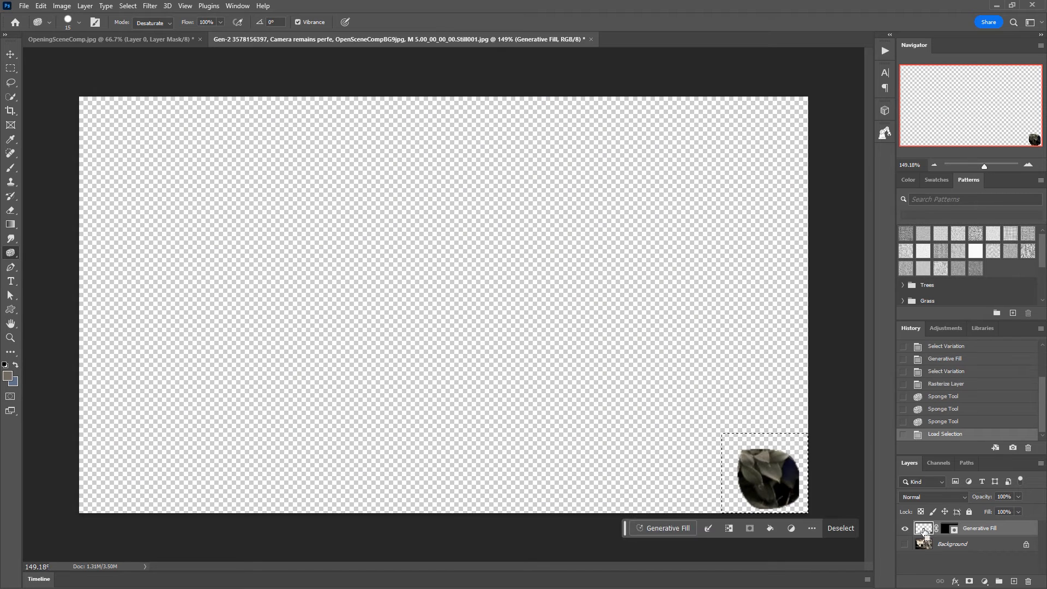
{"action": "left_click", "coordinate": [61, 5]}
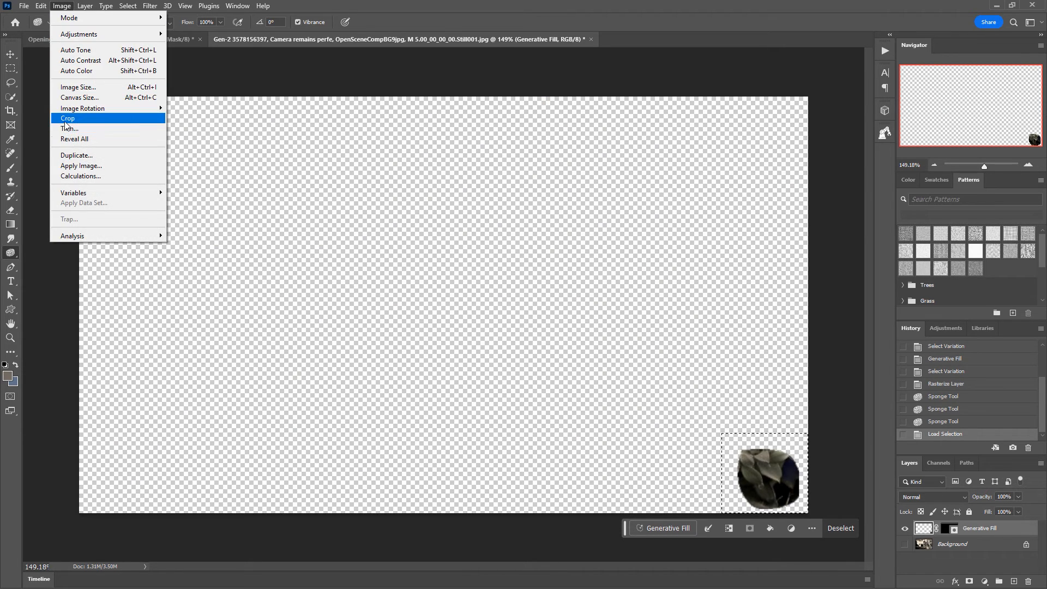
{"action": "left_click", "coordinate": [67, 118]}
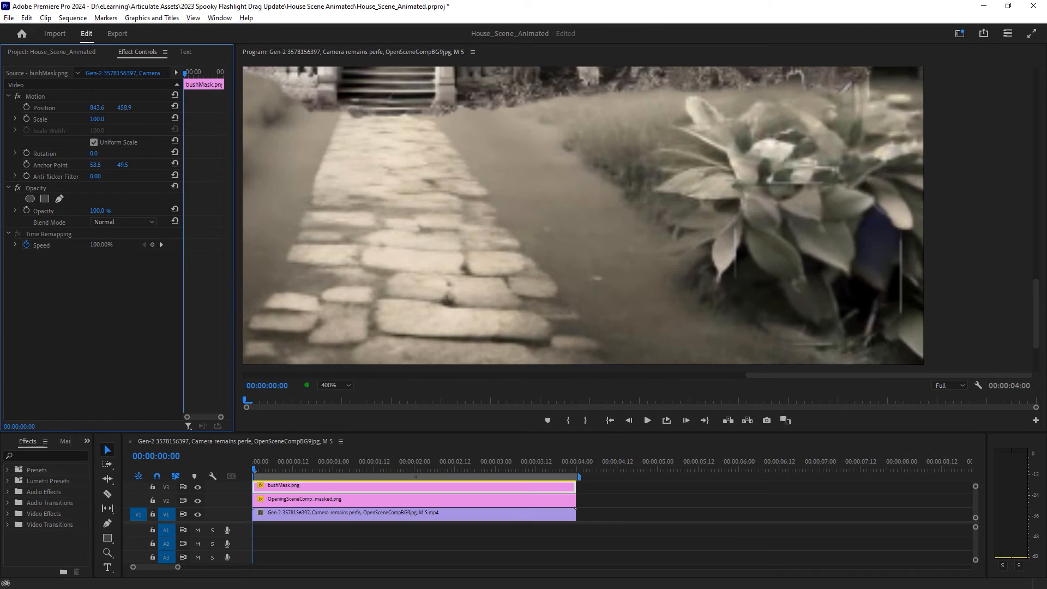
Switch to Premiere Pro and fine-tune the vertical position of bushMask.png over the watermarked bush.
{"action": "left_click_drag", "start_coordinate": [125, 108], "coordinate": [126, 107]}
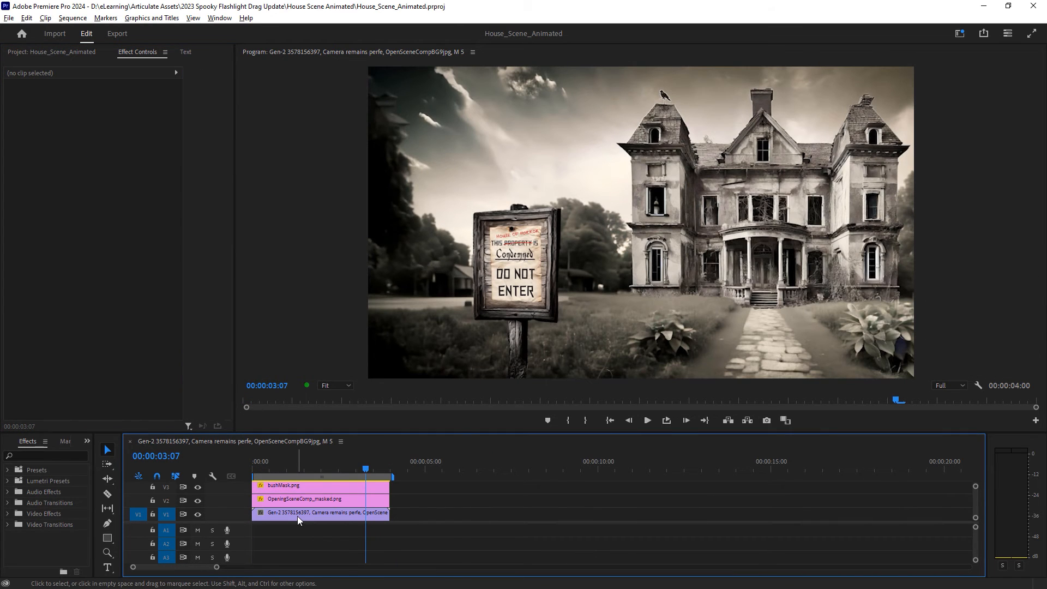
Slow the Gen-2 background clip to 50% speed with Optical Flow time interpolation.
{"action": "right_click", "coordinate": [297, 516]}
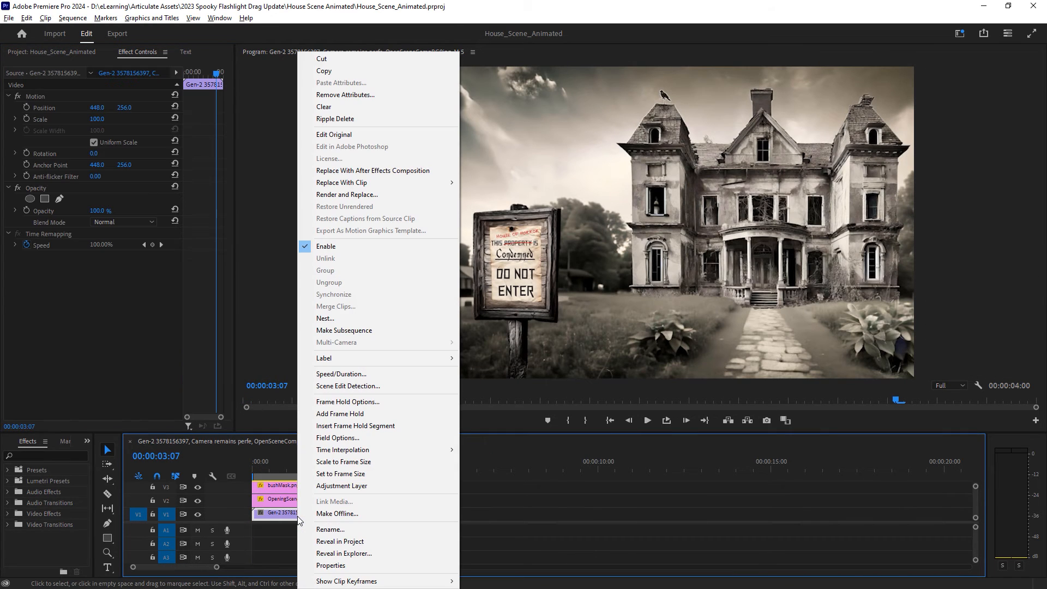
{"action": "left_click", "coordinate": [358, 376]}
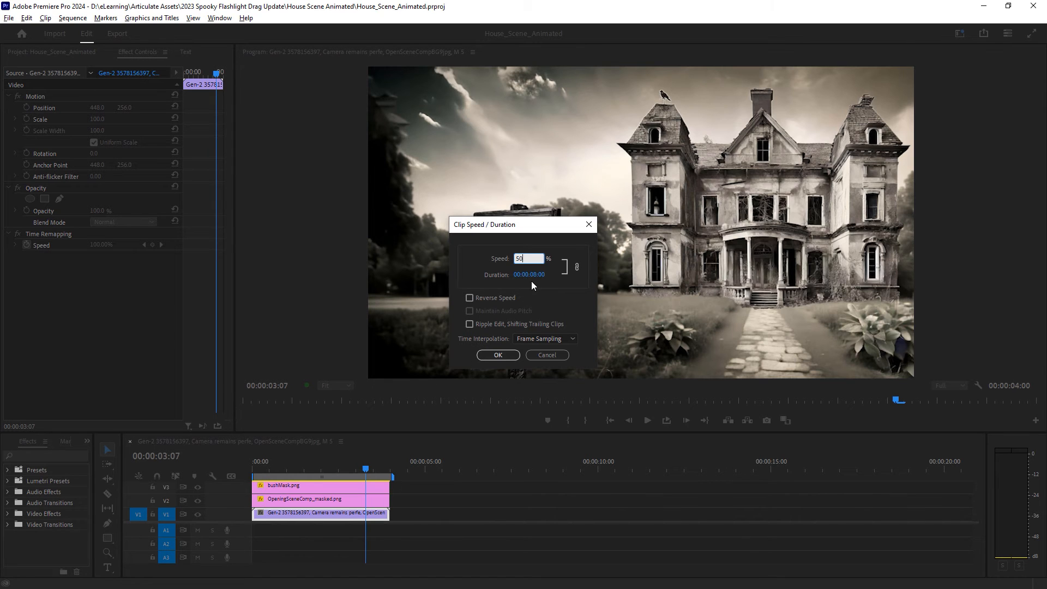
{"action": "left_click", "coordinate": [545, 339]}
{"action": "left_click", "coordinate": [554, 372]}
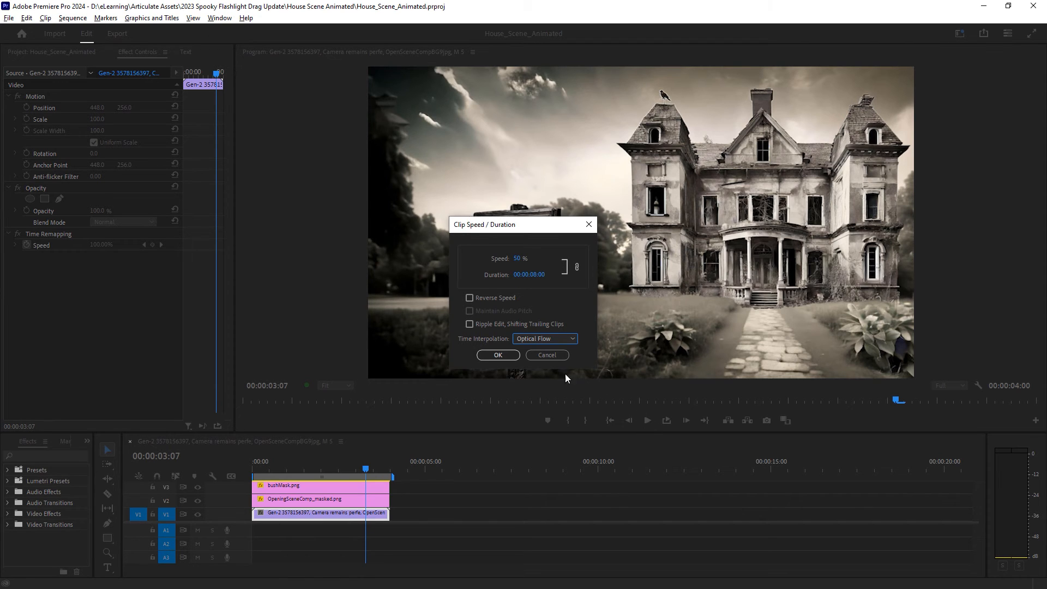
{"action": "left_click", "coordinate": [513, 354]}
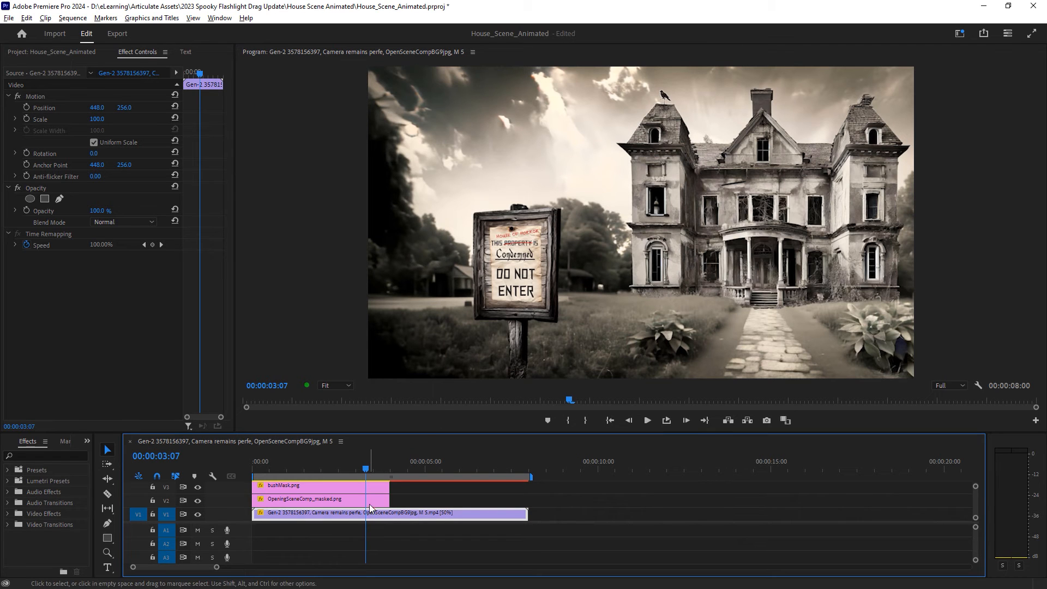
Extend the bushMask.png and OpeningSceneComp_masked.png clips to the end of the slowed background clip and render the sequence preview.
{"action": "left_click_drag", "start_coordinate": [394, 482], "coordinate": [528, 500]}
{"action": "left_click", "coordinate": [628, 493]}
{"action": "key", "text": "Return"}
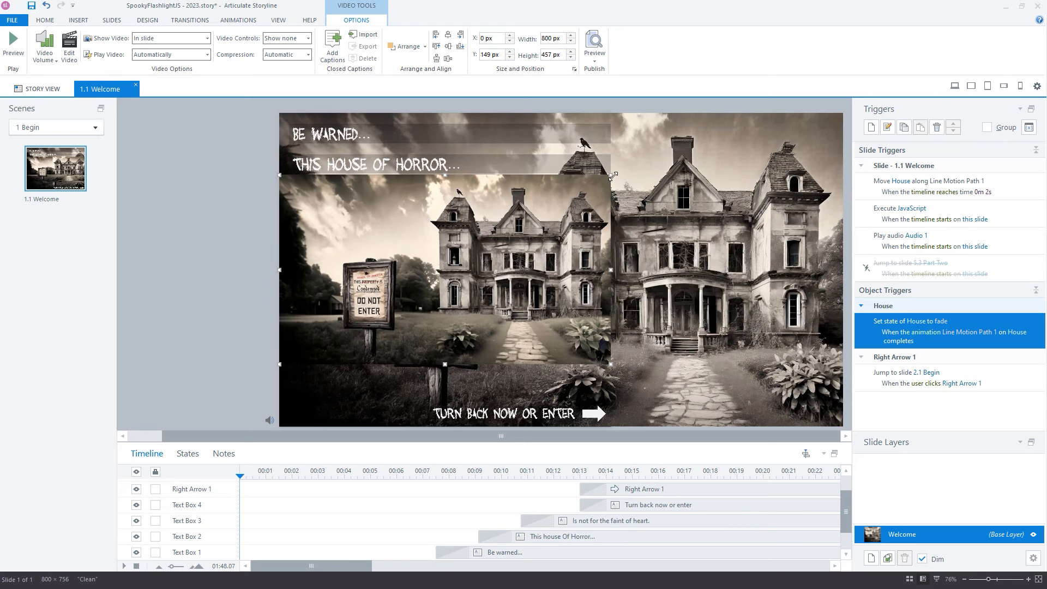
Switch to Storyline and enlarge the inserted video on the Welcome slide to fill it at 1360 × 756 px.
{"action": "left_click_drag", "start_coordinate": [614, 174], "coordinate": [725, 115]}
{"action": "left_click_drag", "start_coordinate": [718, 367], "coordinate": [795, 427]}
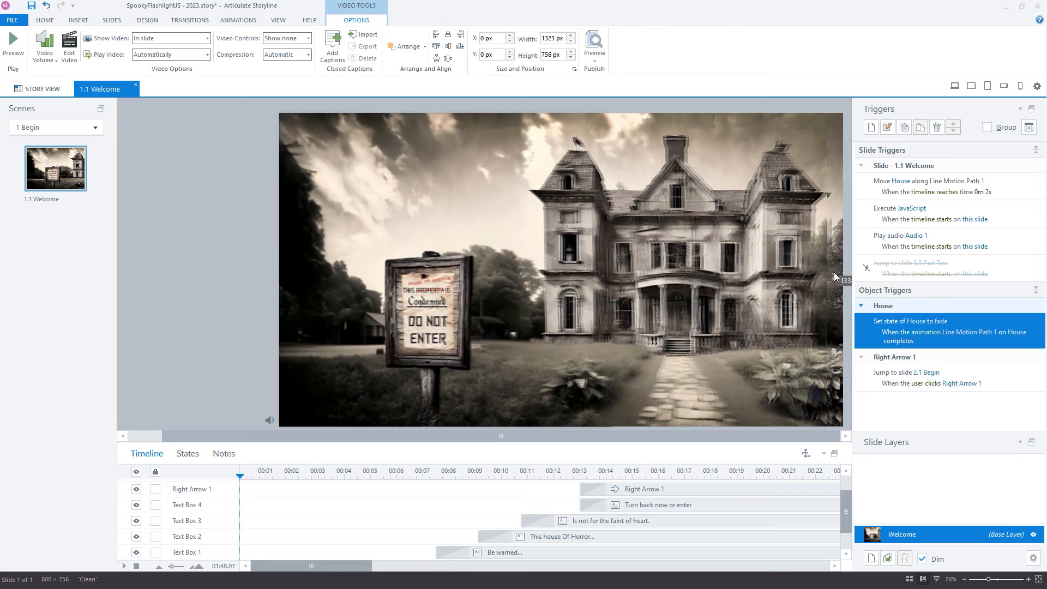
{"action": "left_click_drag", "start_coordinate": [828, 271], "coordinate": [843, 277]}
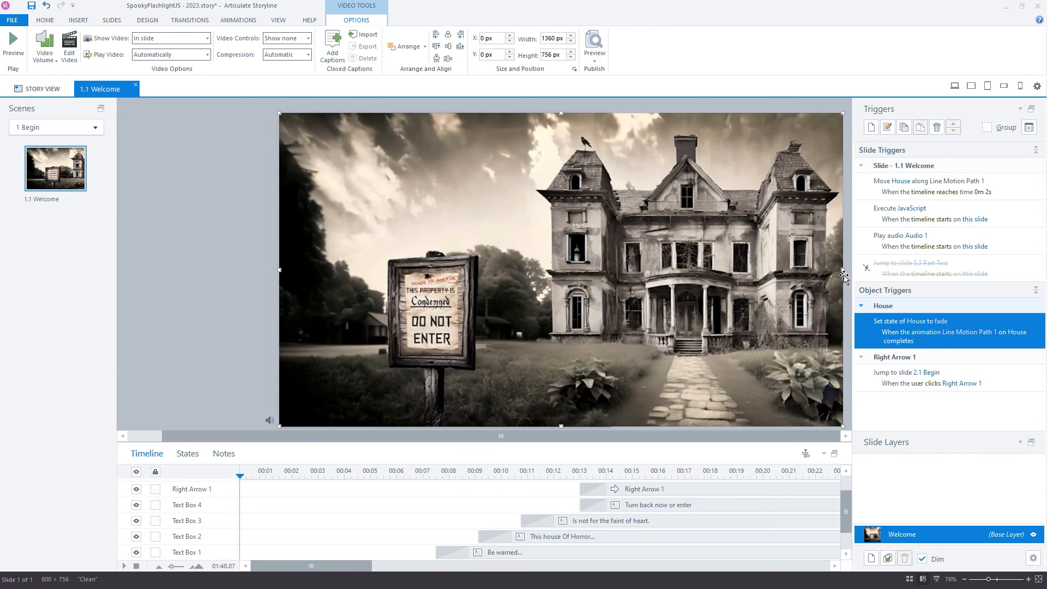